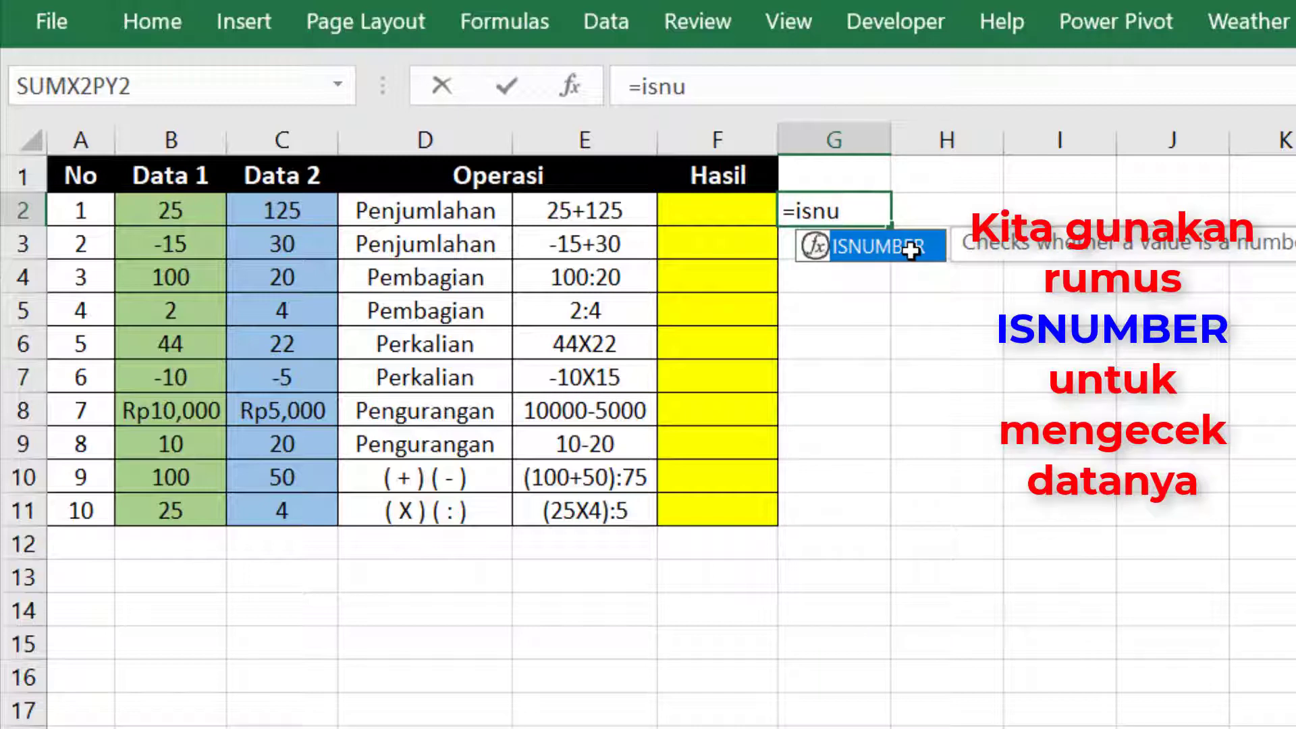
Step: Complete the ISNUMBER formula in G2 so it checks cell B2: =ISNUMBER(B2)
double_click(911, 251)
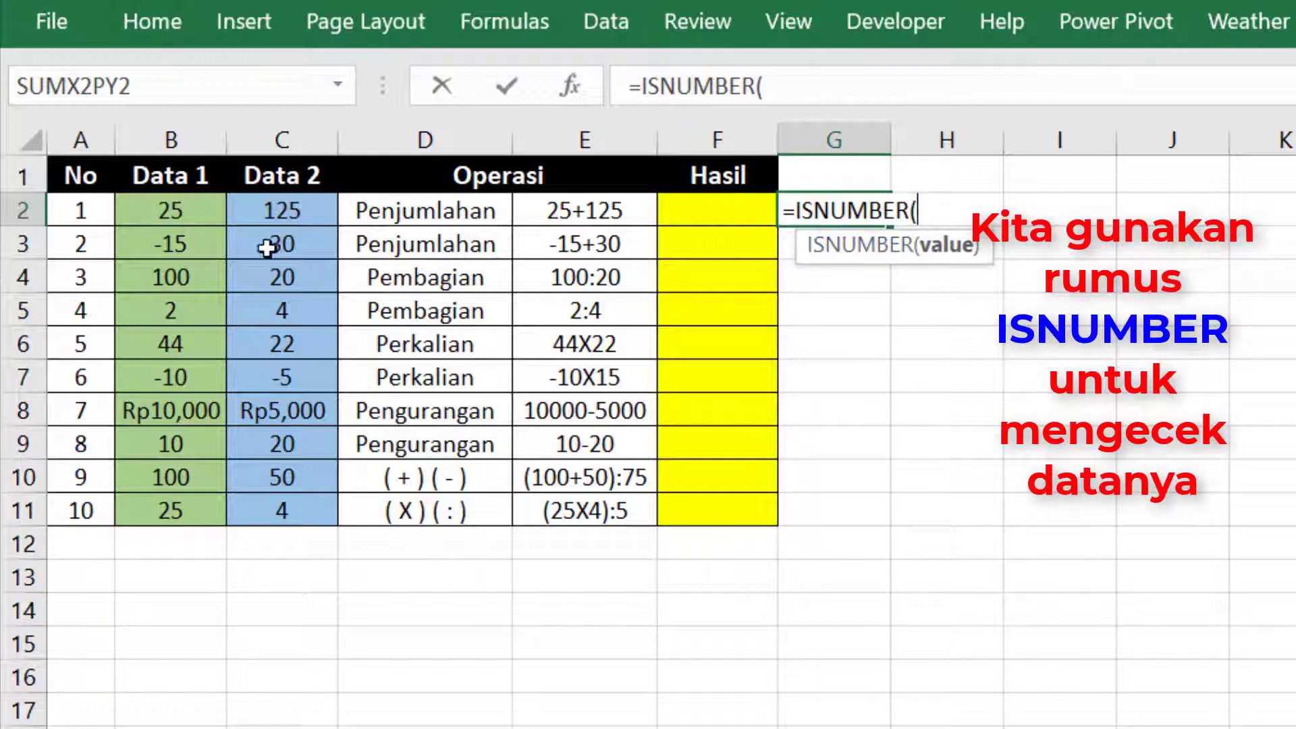
left_click(183, 205)
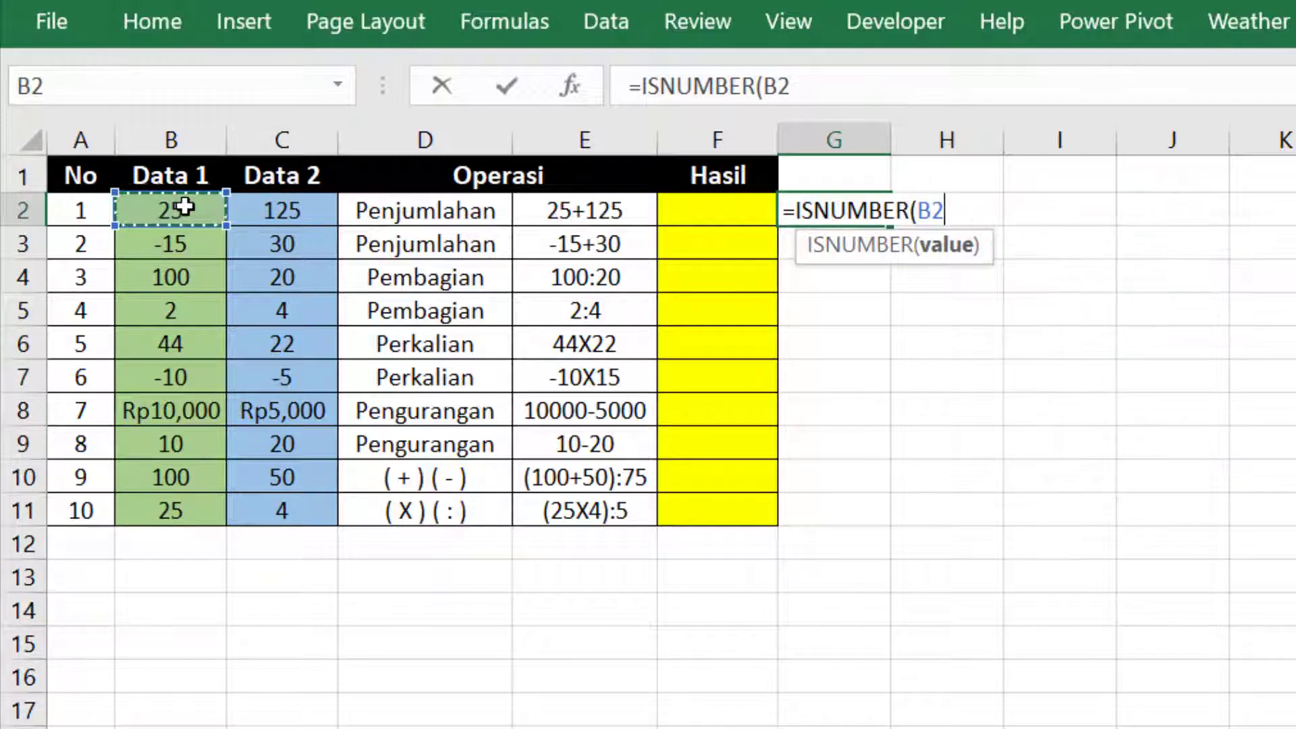
type(")")
key("Return")
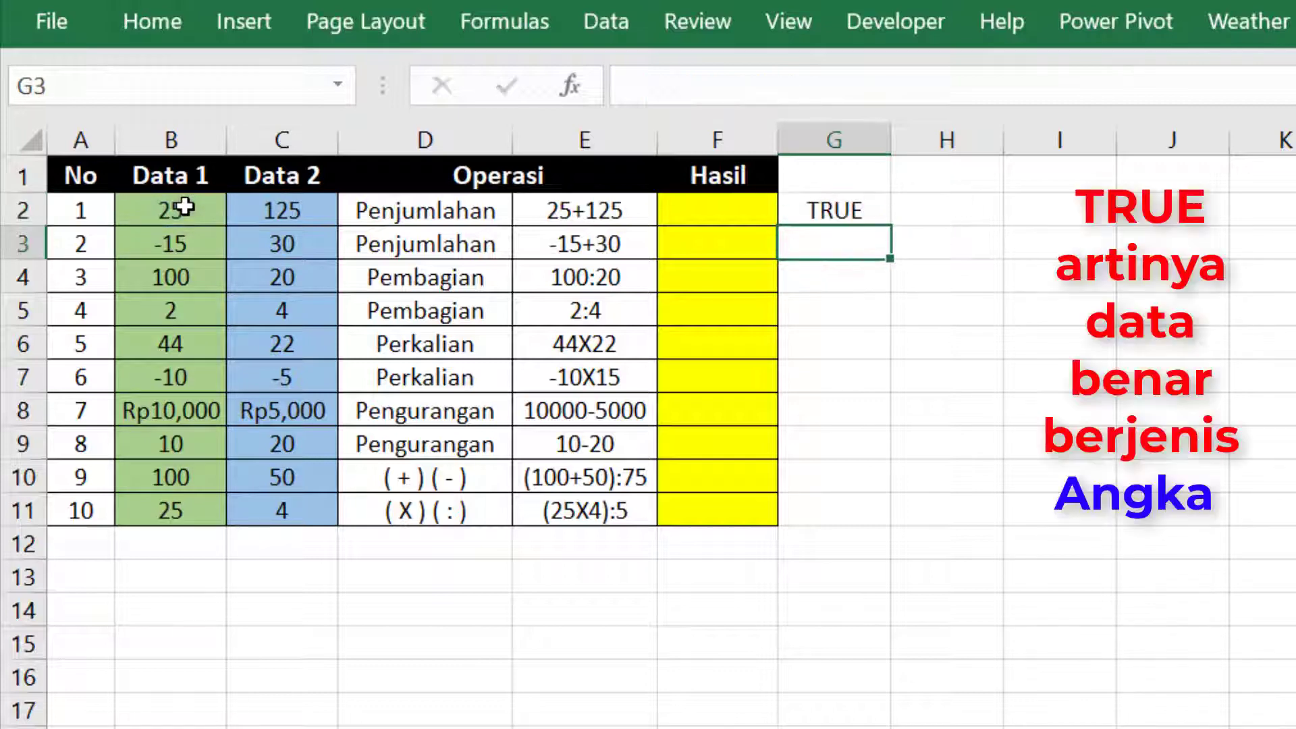
Step: Fill the ISNUMBER check from G2 down to row 11 and across into column H, and inspect the formula in H2
left_click(861, 214)
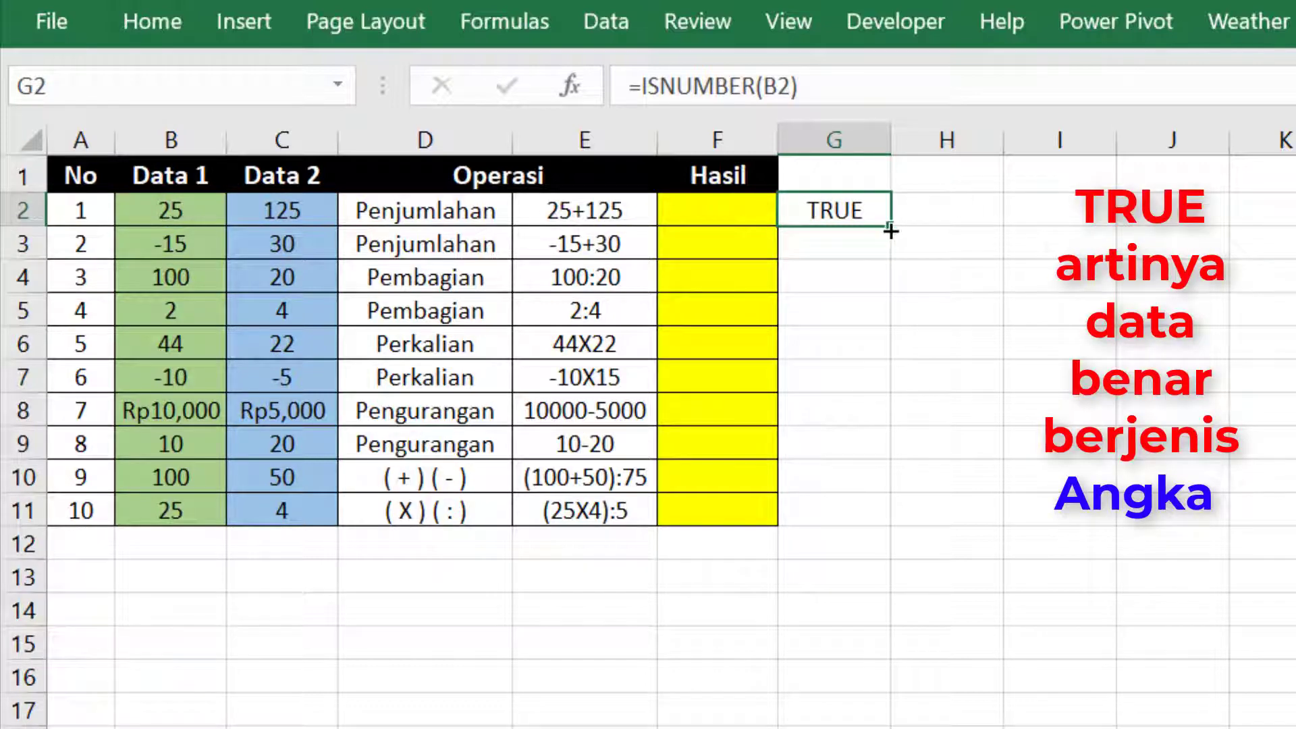
double_click(892, 232)
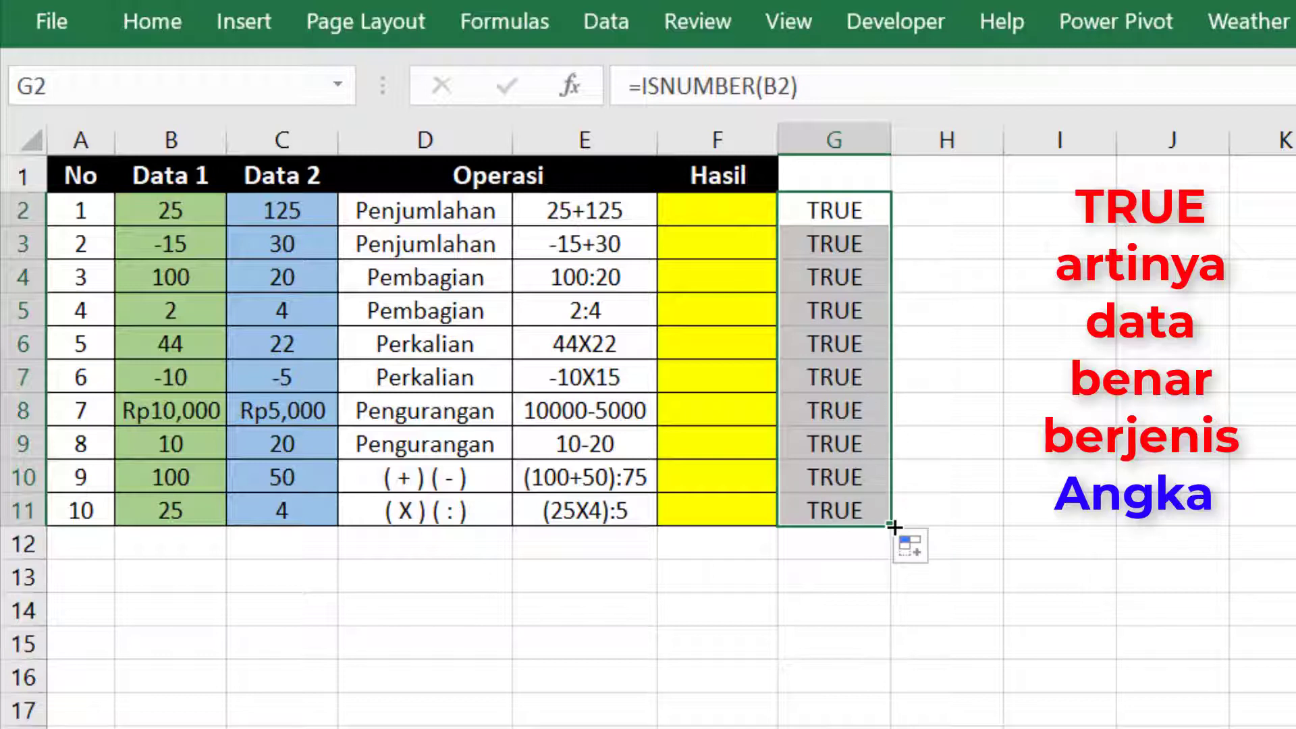
left_click_drag(894, 527, 984, 517)
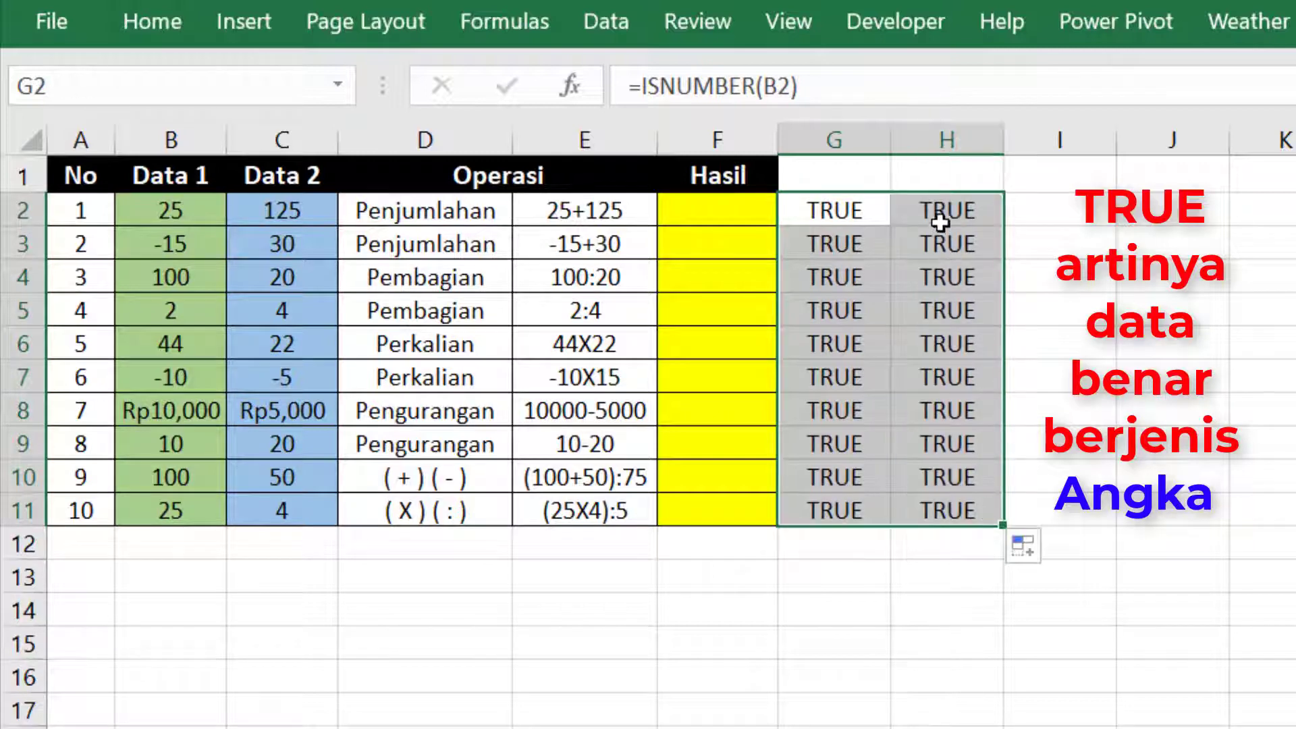
left_click(940, 212)
left_click(761, 87)
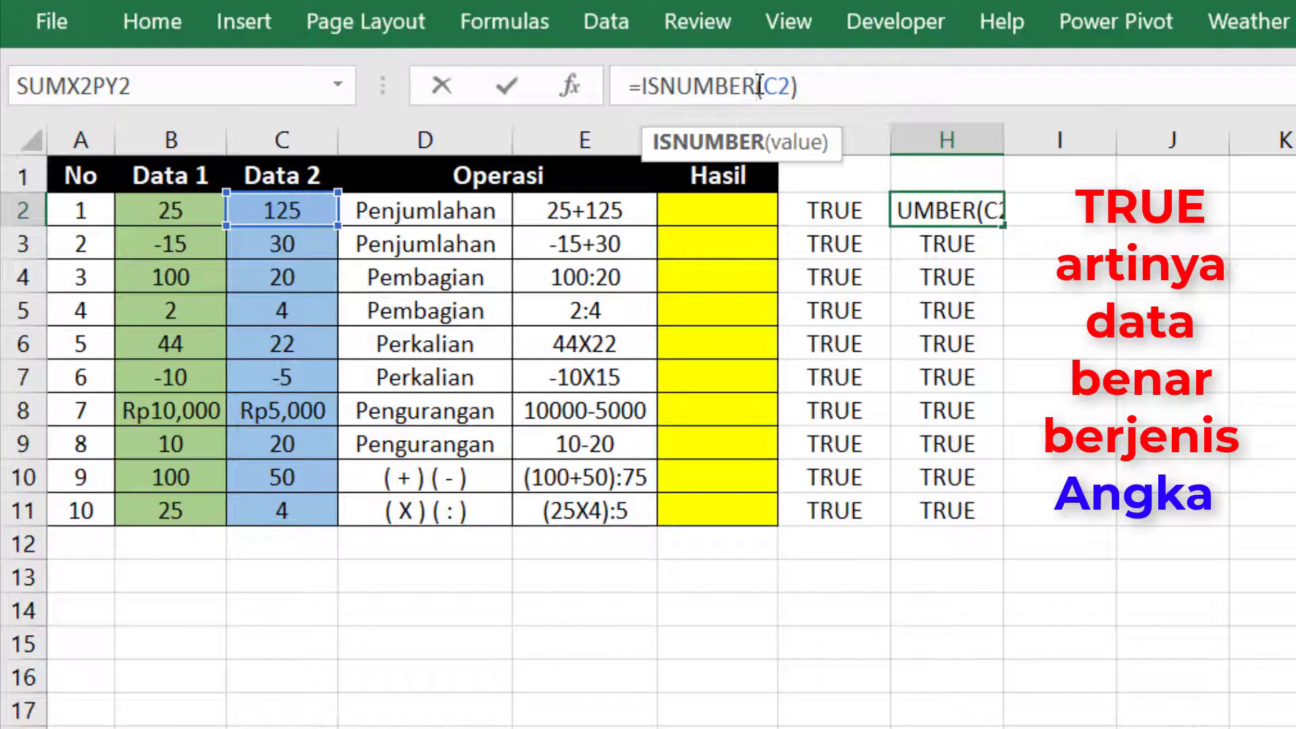
key("Escape")
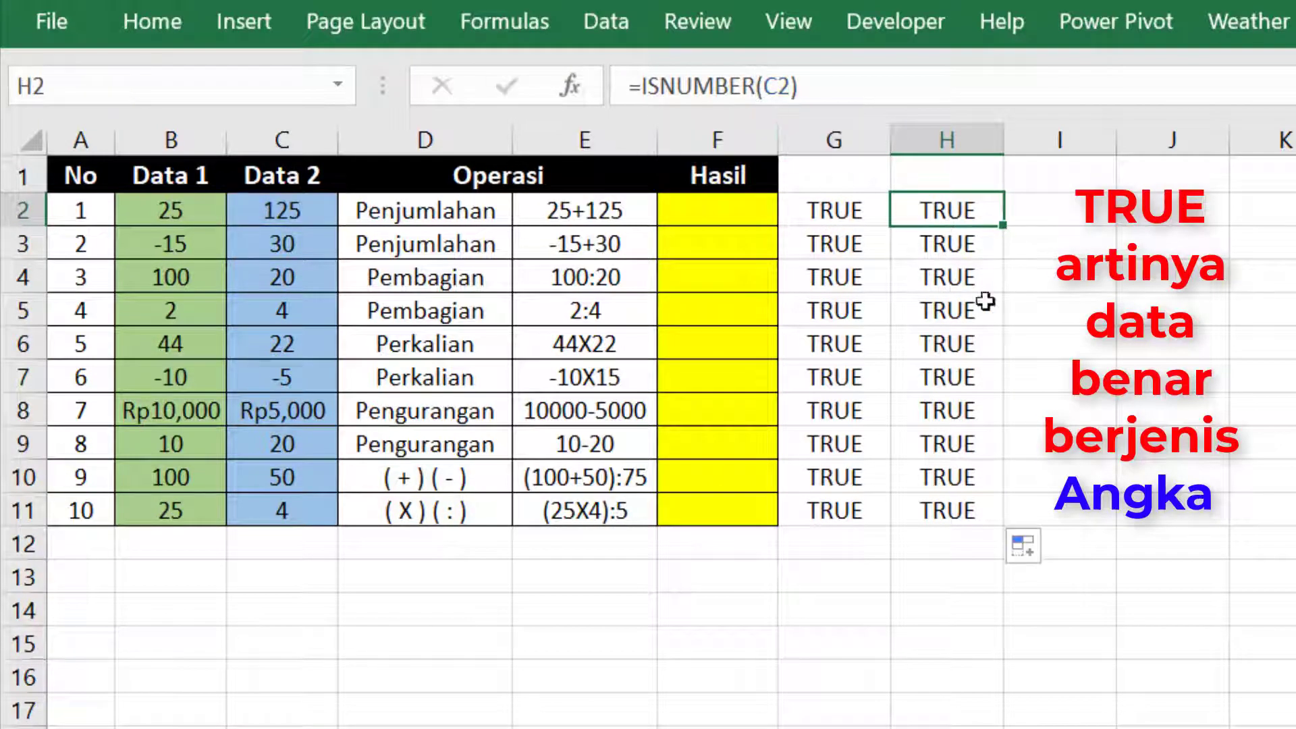
left_click(1082, 311)
Step: Clear the contents of the ISNUMBER check cells G2:H11
left_click_drag(847, 203, 981, 500)
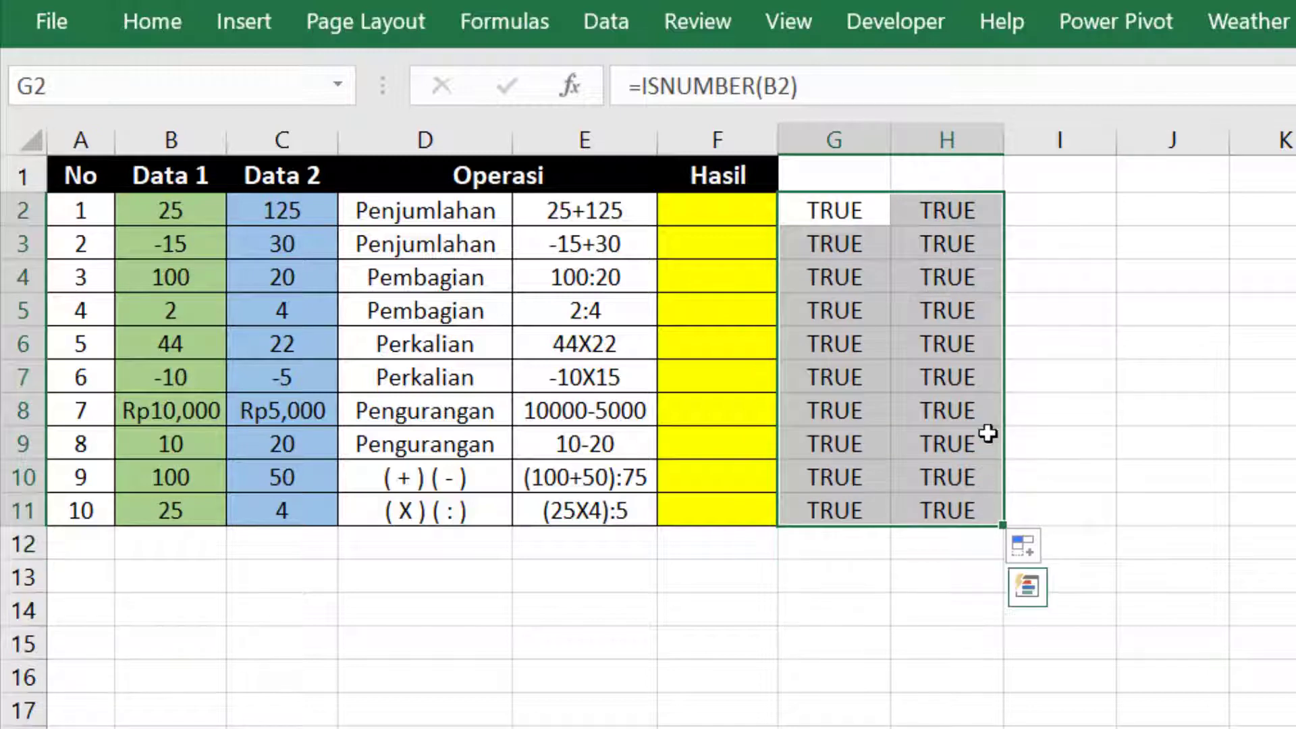
right_click(994, 307)
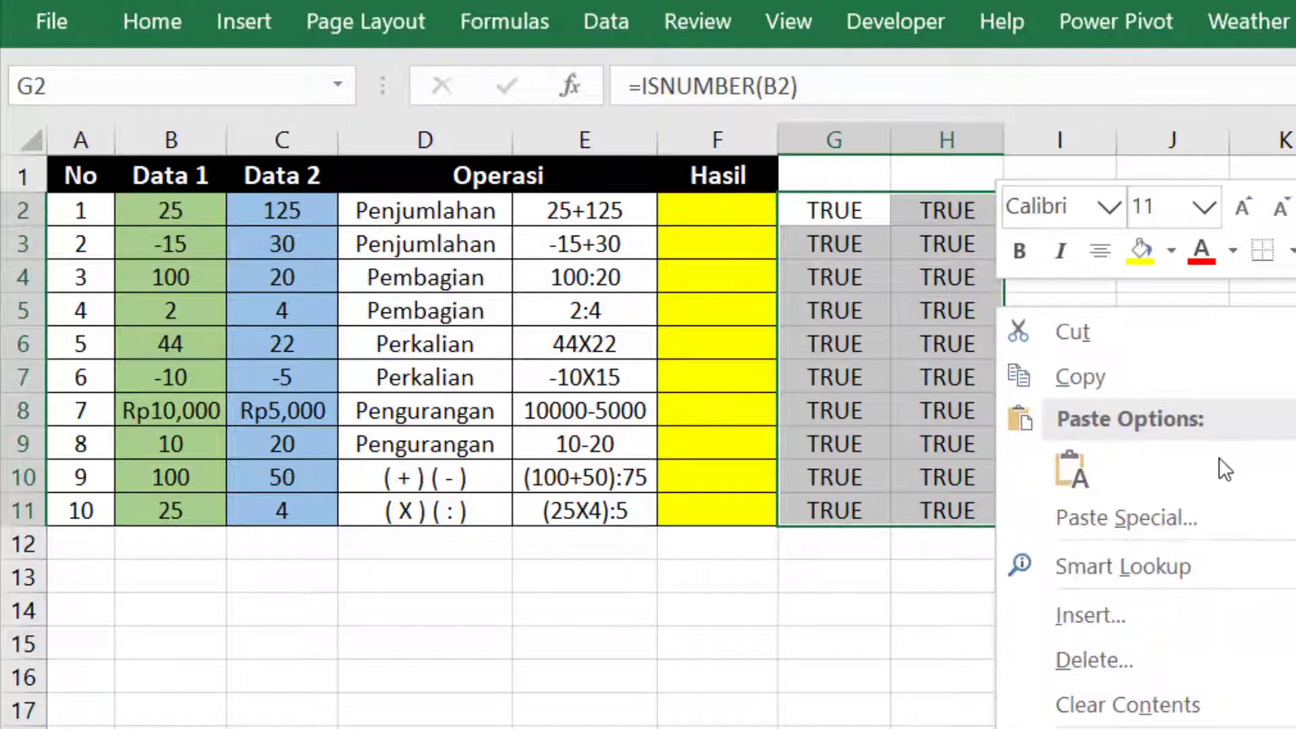
left_click(1197, 698)
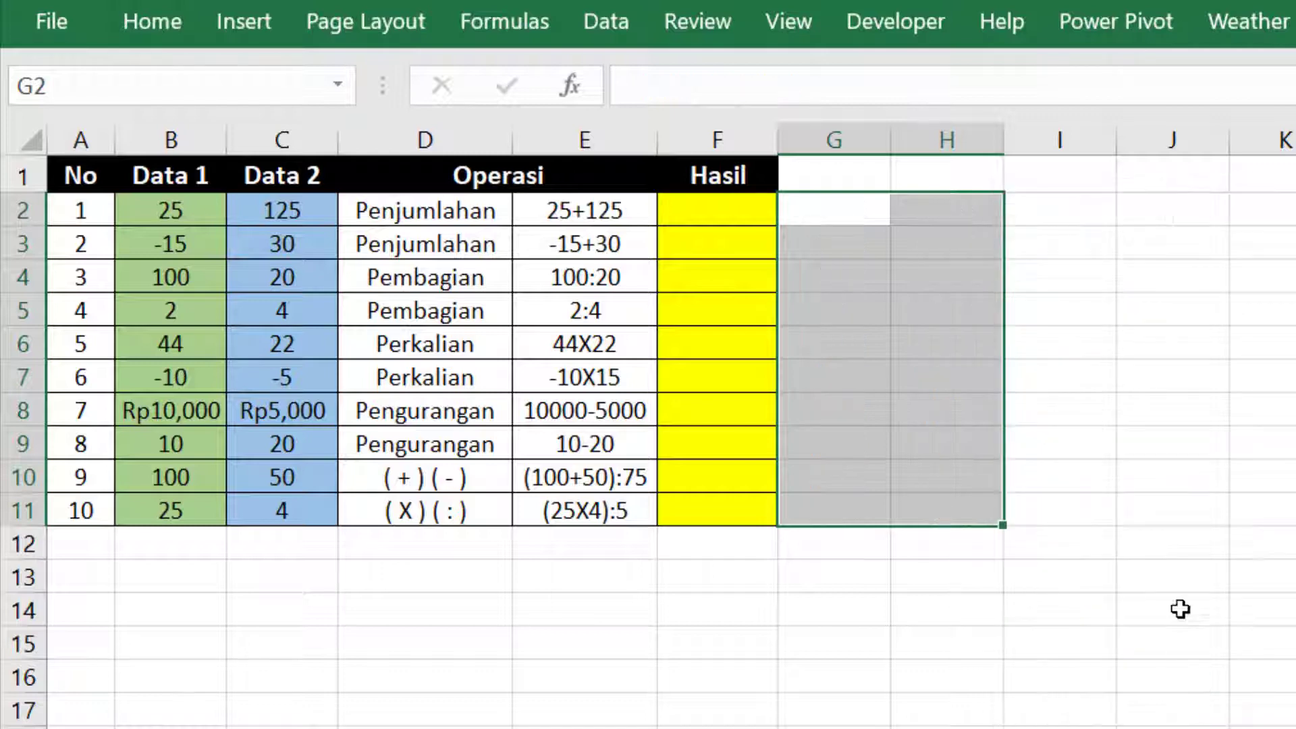
left_click(1146, 351)
Step: Enter the addition formula =B2+C2 in Hasil cell F2
left_click(730, 216)
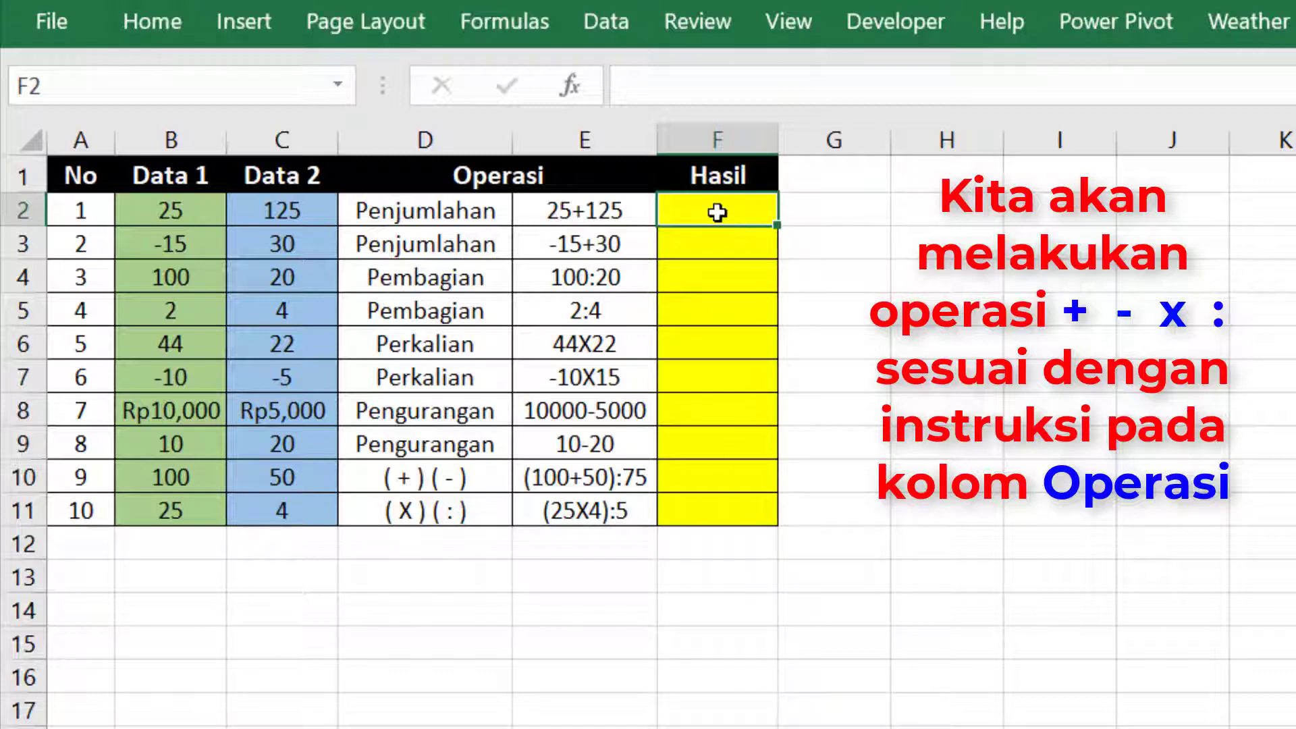
type("=")
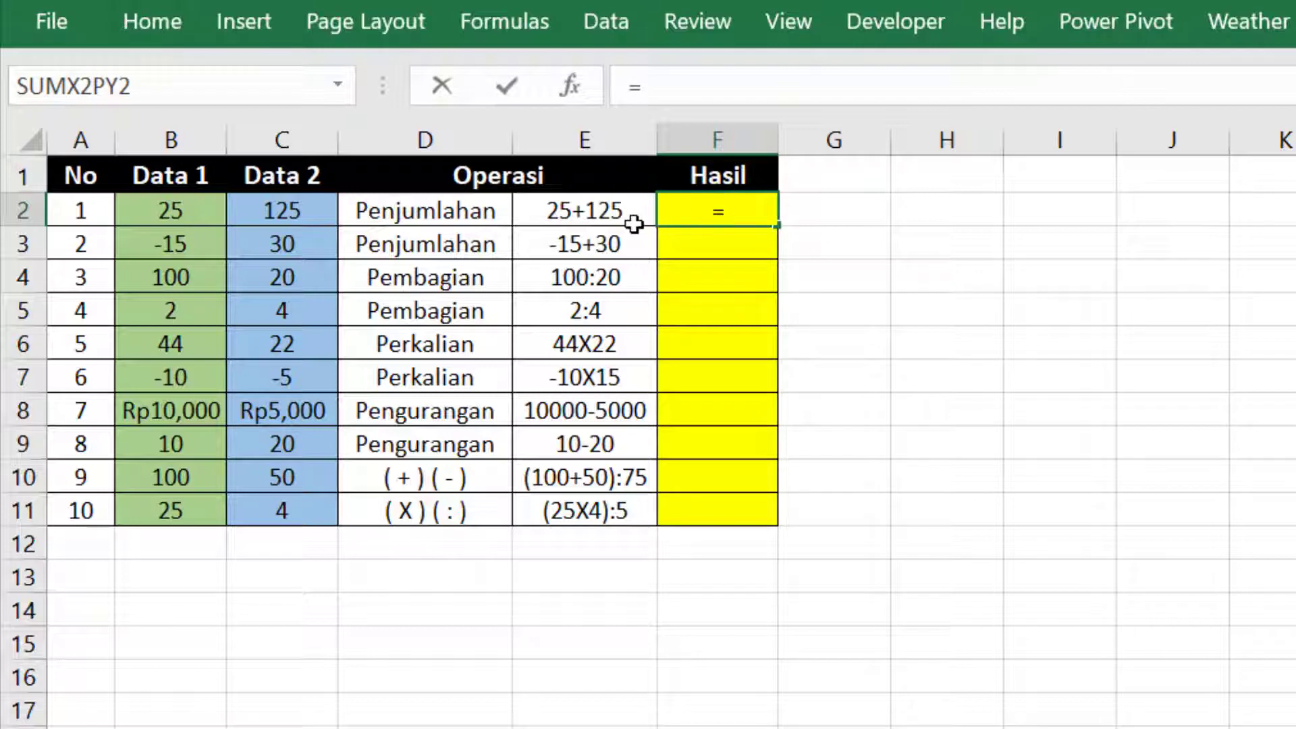
left_click(174, 211)
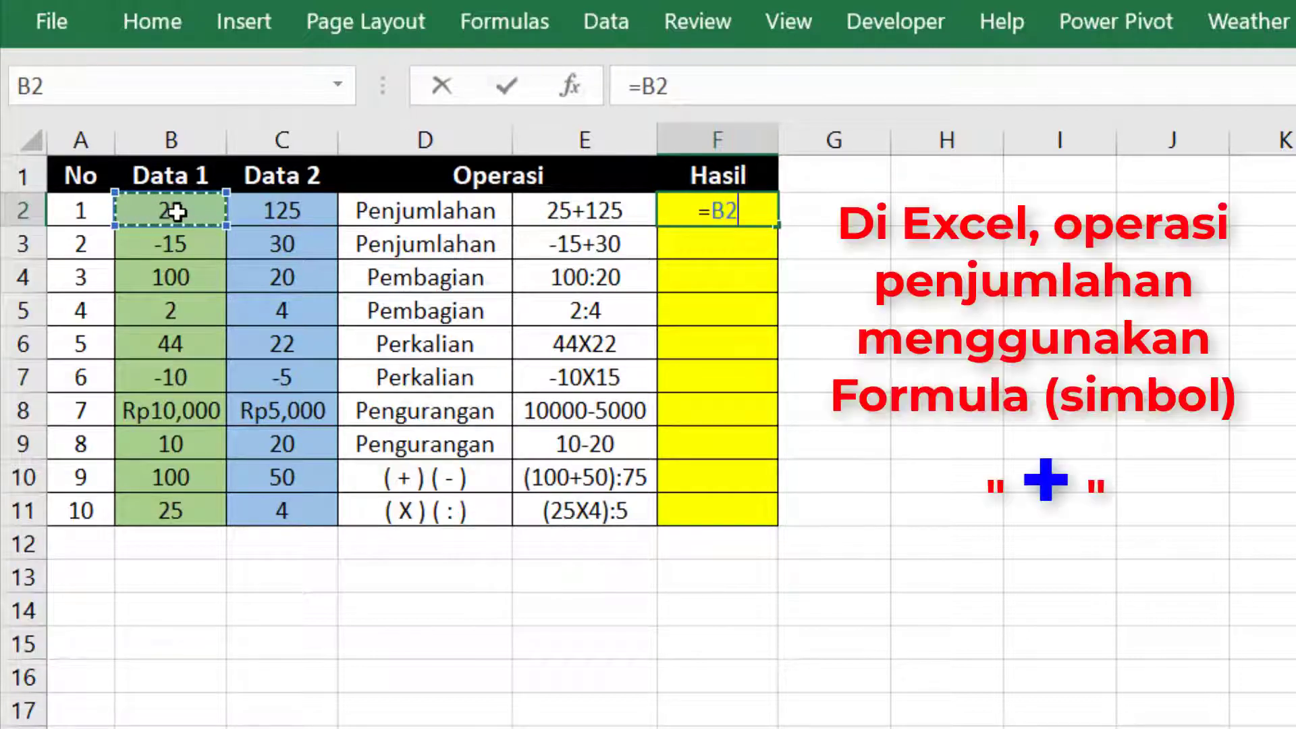
type("+")
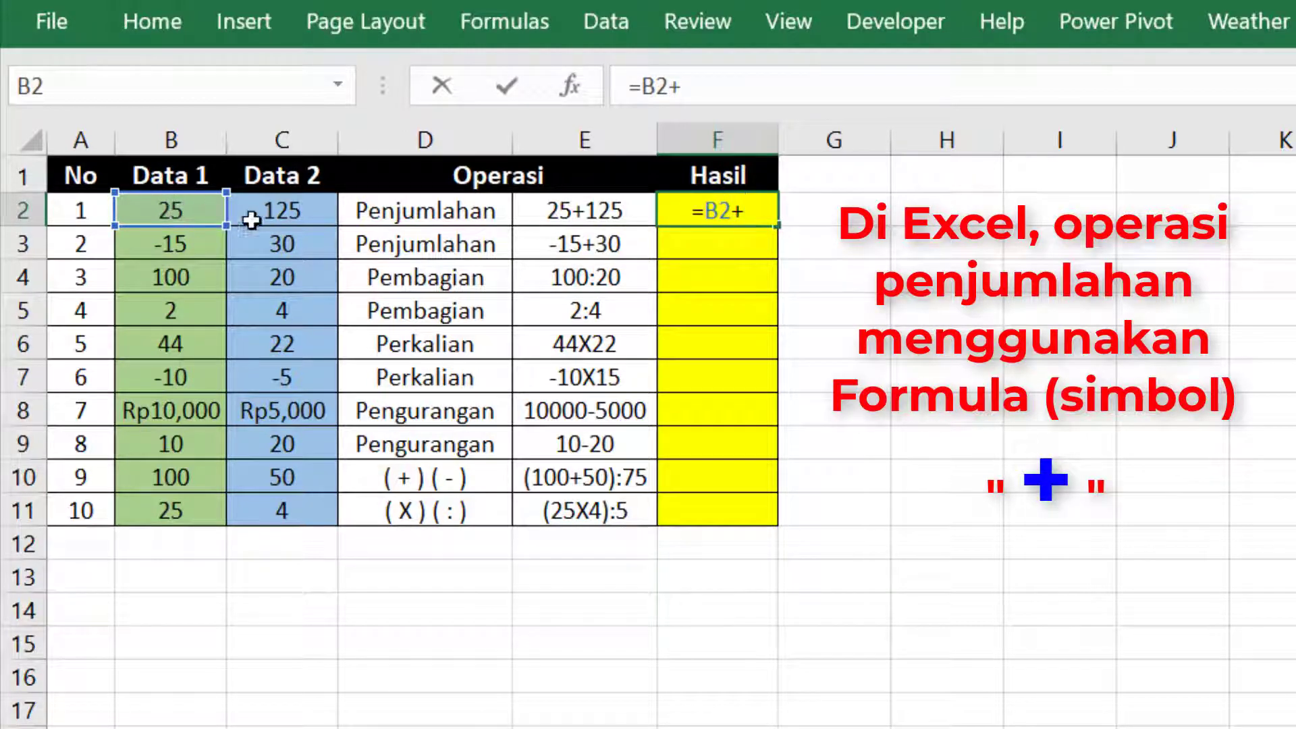
left_click(284, 212)
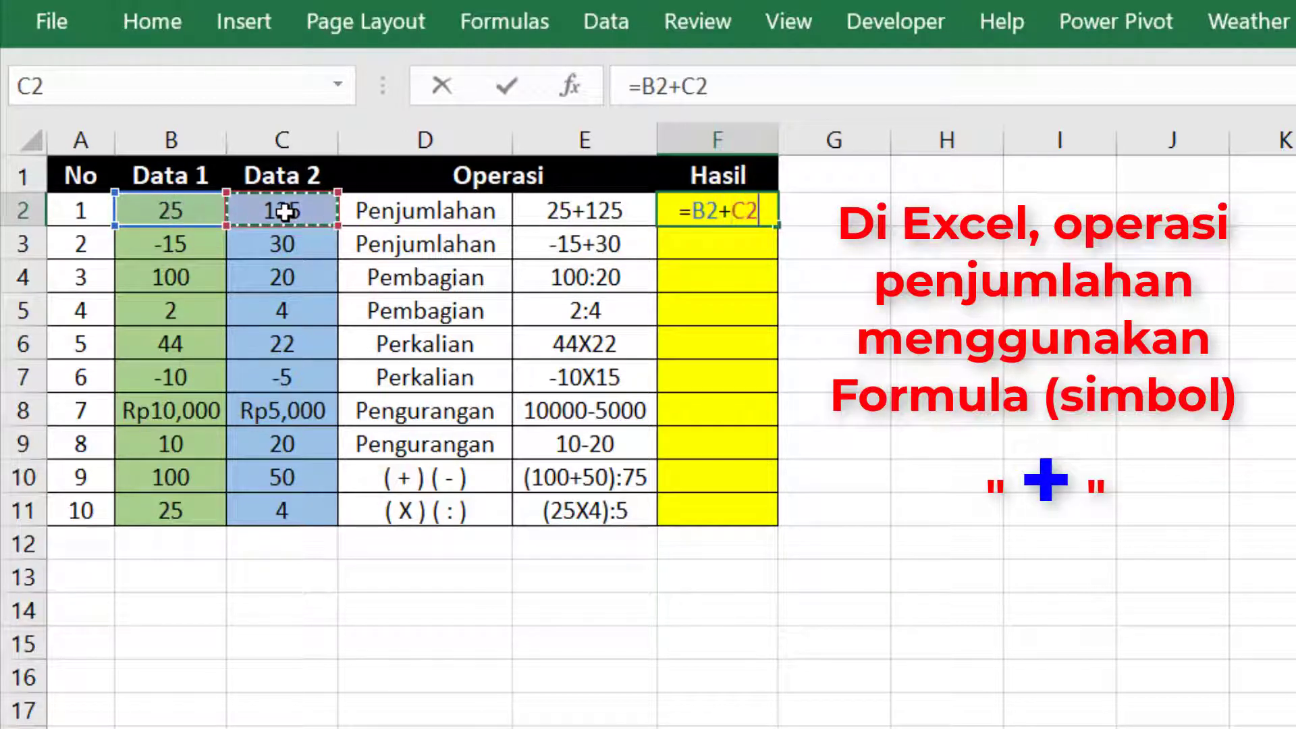
key("Return")
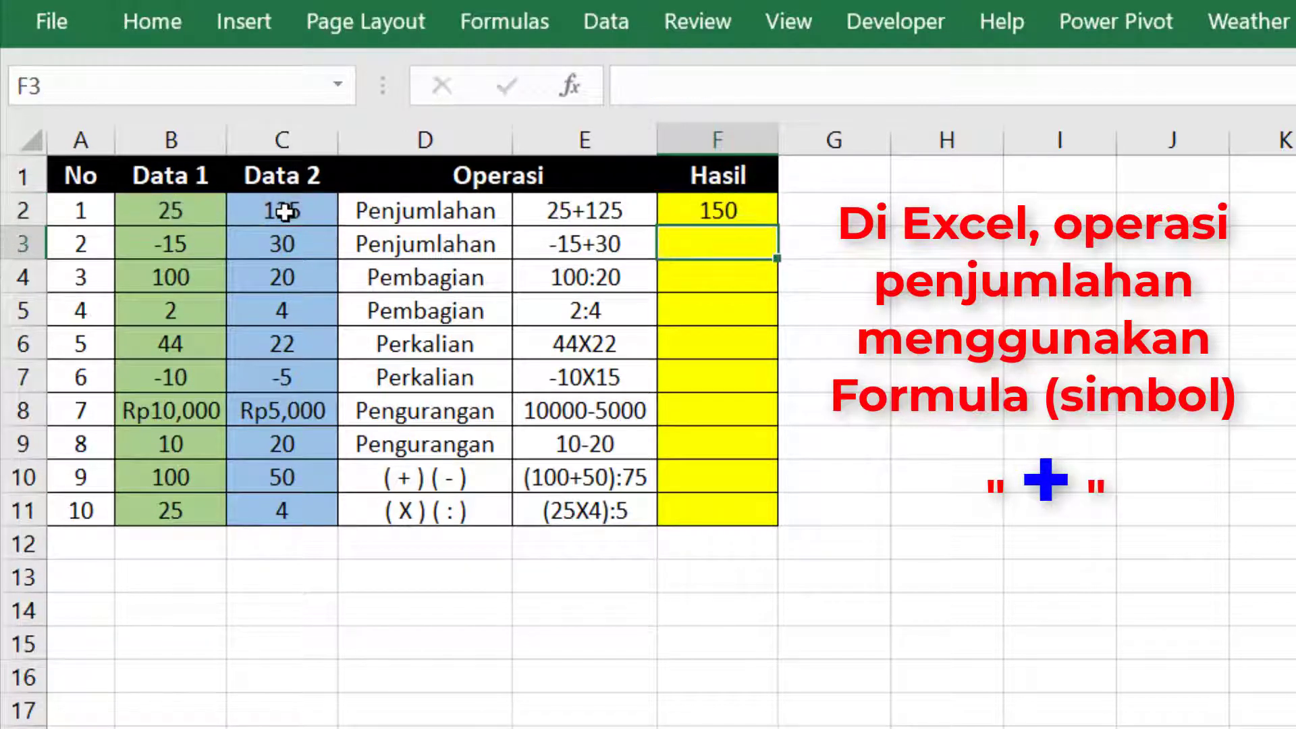
Step: Fill the addition formula from F2 down to F3 and check the cell references in the copied formula
left_click(730, 213)
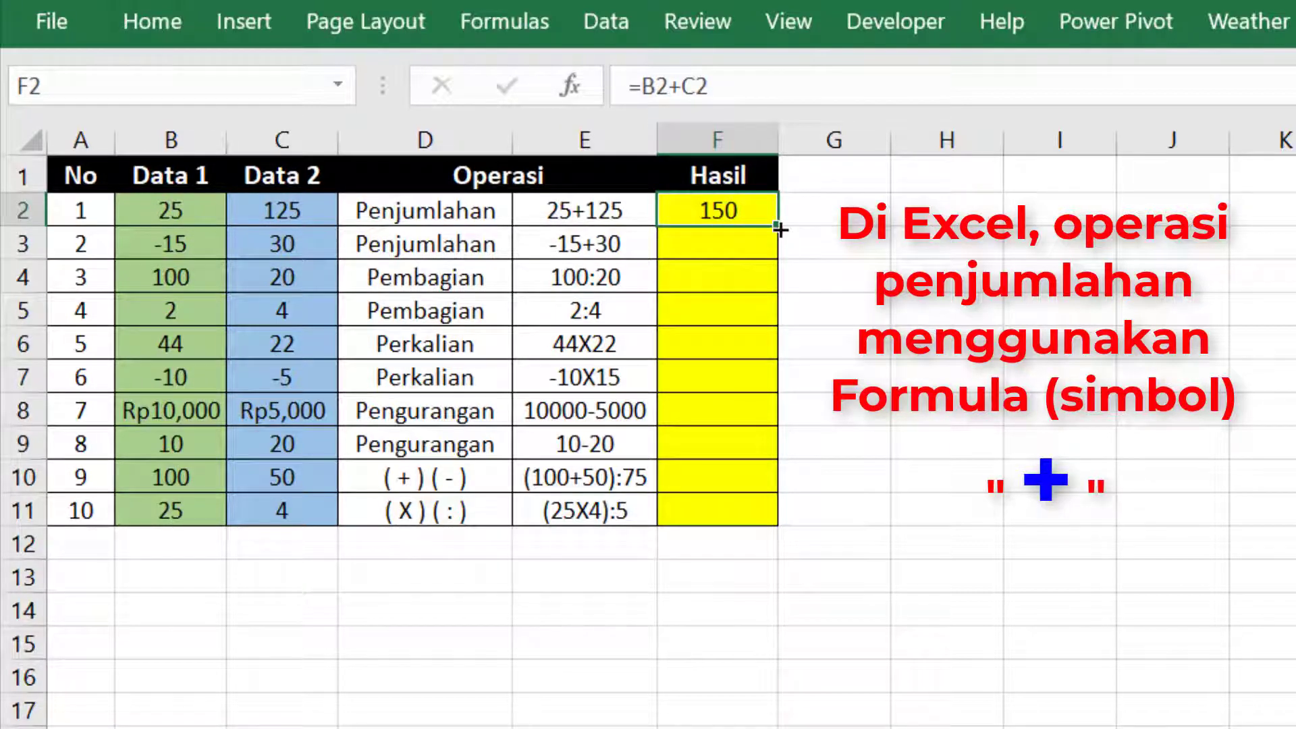
left_click_drag(780, 231, 782, 255)
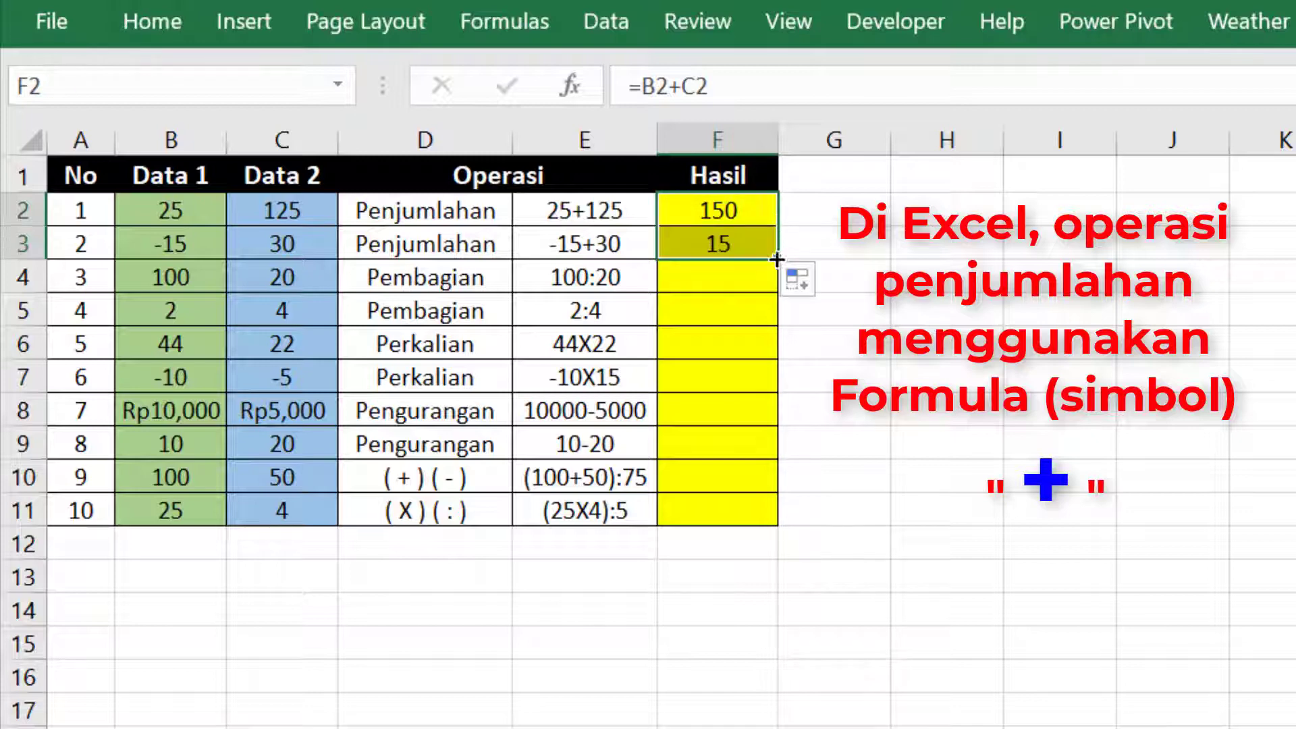
left_click(727, 239)
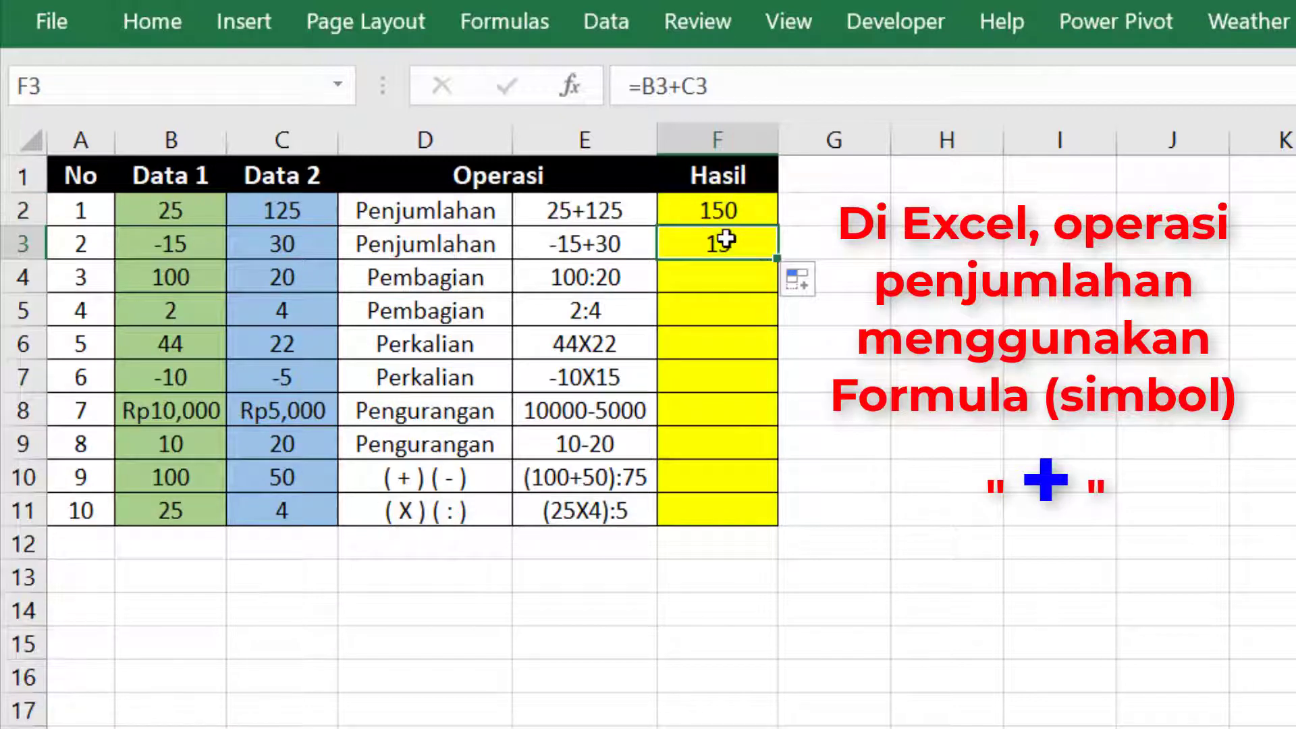
left_click(661, 73)
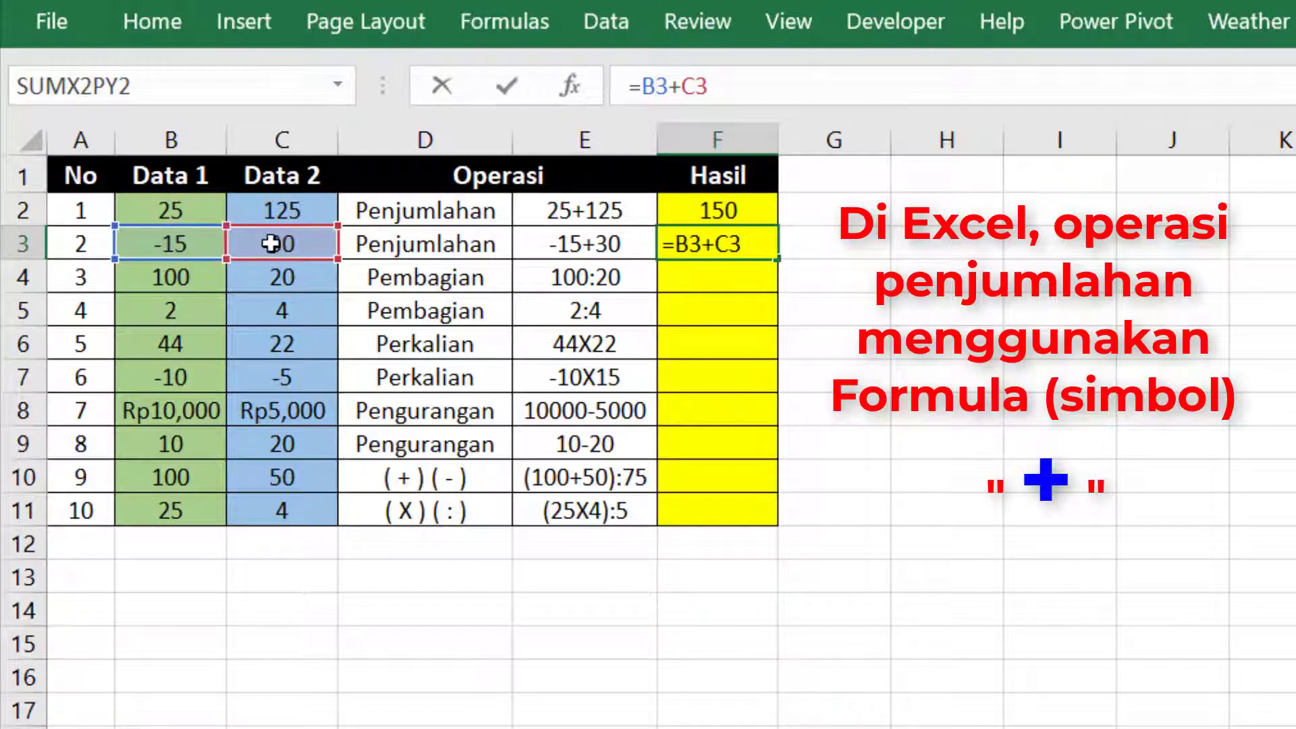
key("Return")
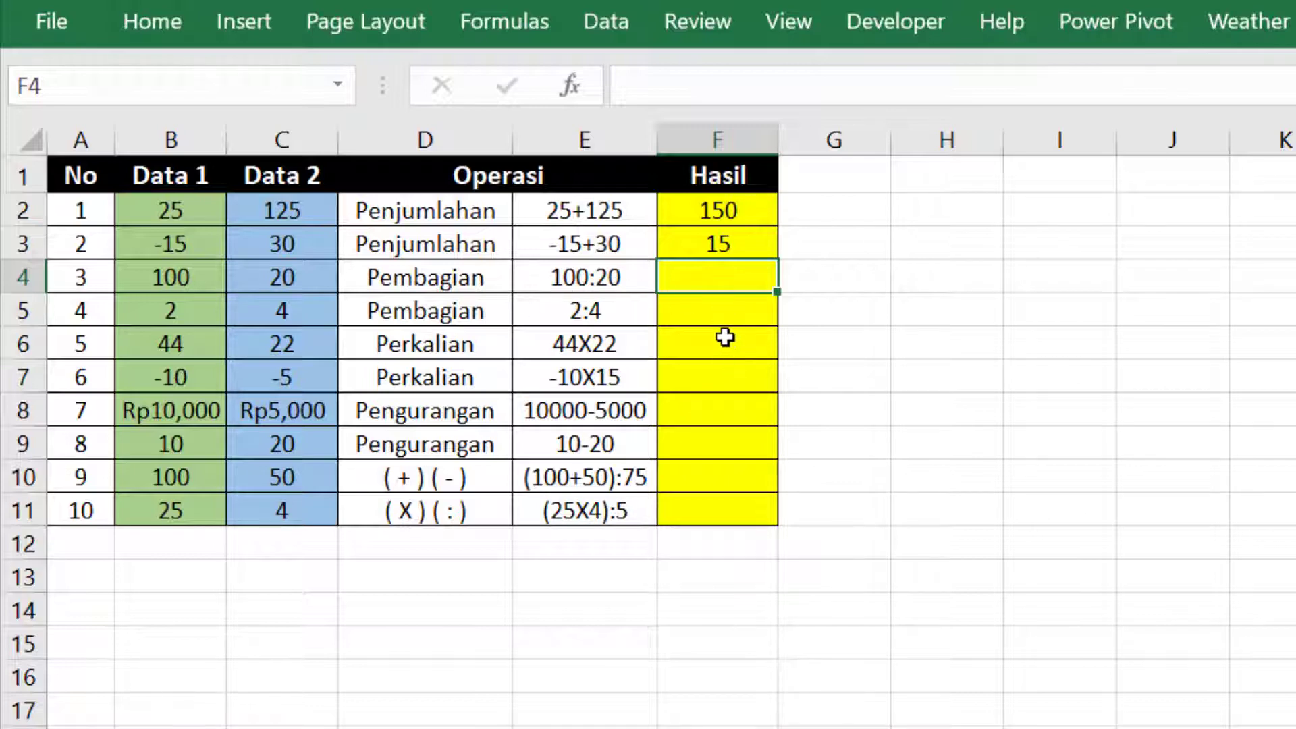
Step: Enter the division formula =B4/C4 in Hasil cell F4
type("=")
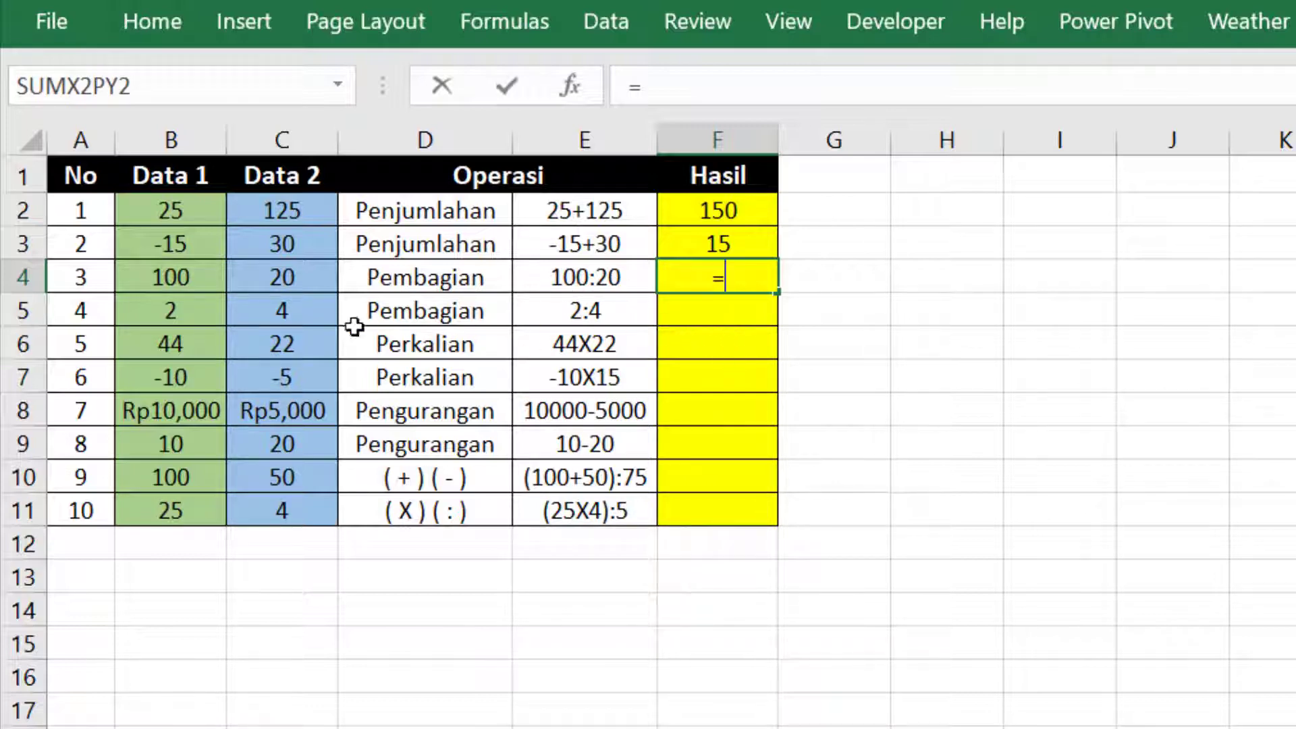
left_click(179, 276)
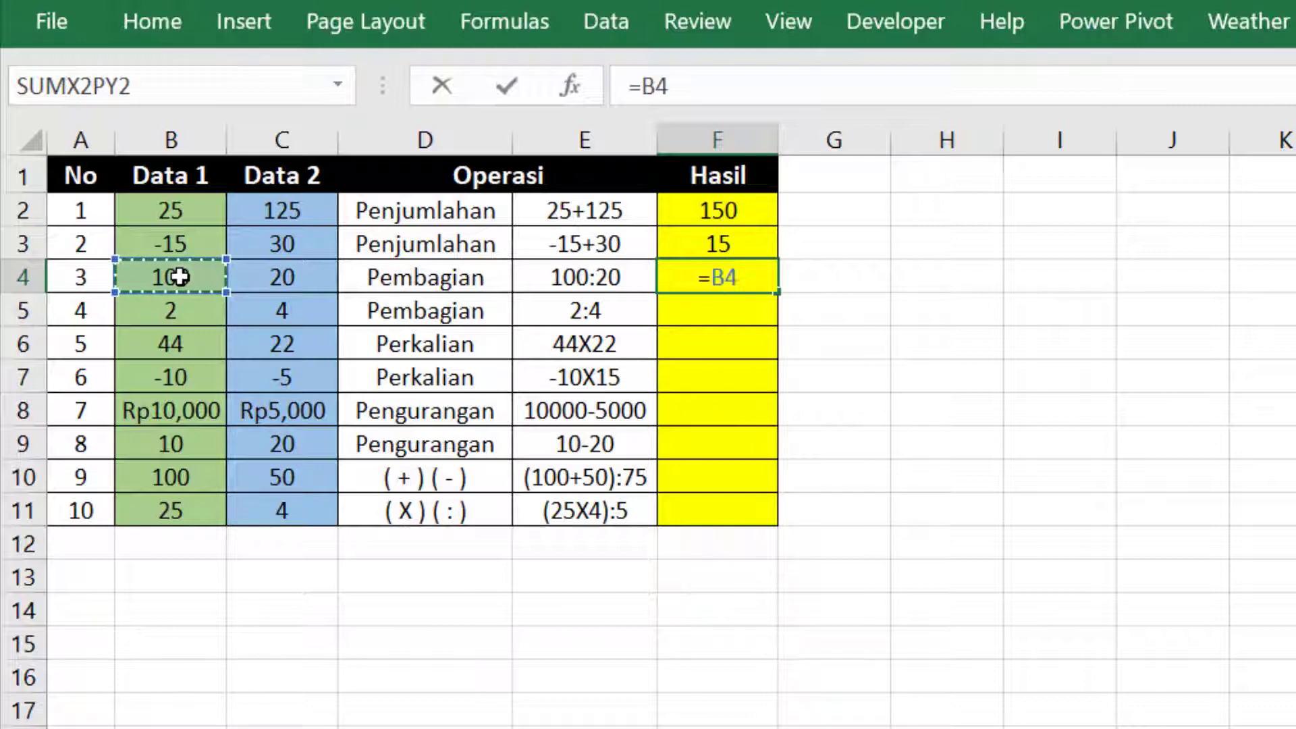
type("/")
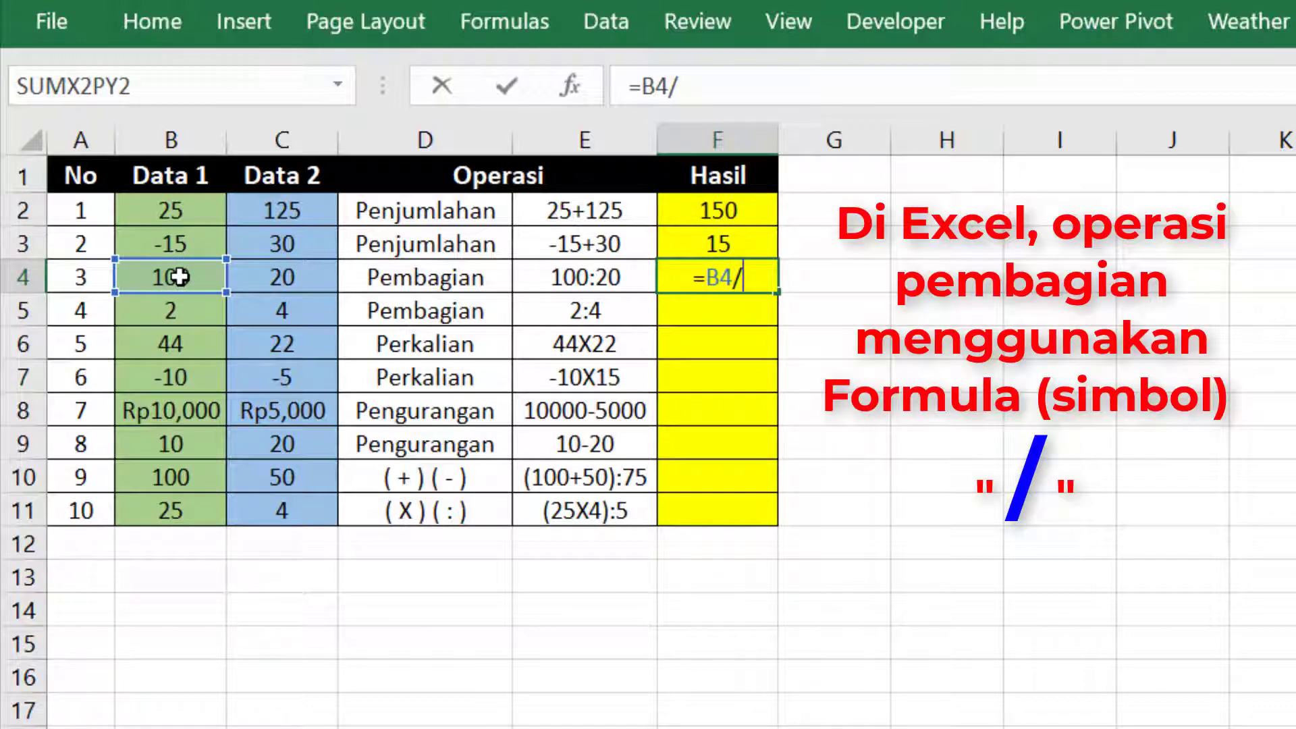
left_click(274, 277)
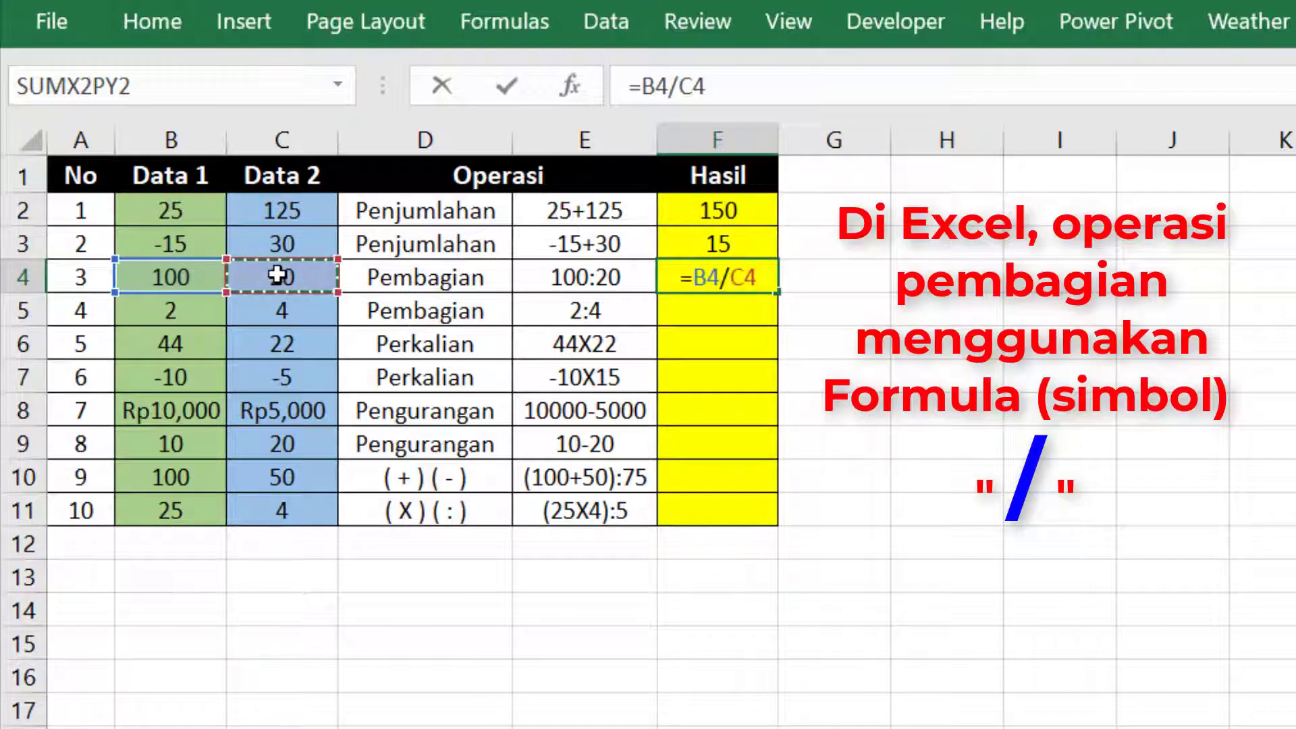
key("Return")
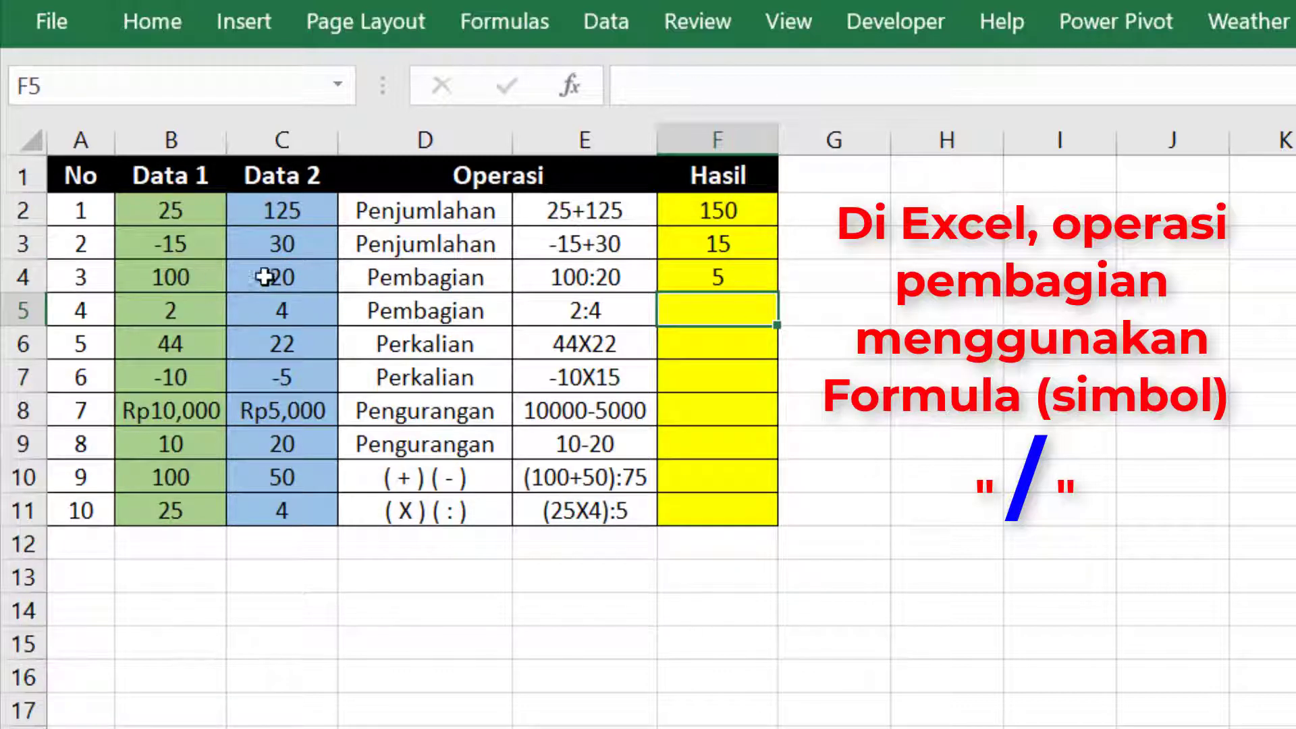
Step: Fill the division formula from F4 down to F5 and check the cell references in the copied formula
left_click(717, 277)
left_click_drag(776, 318, 760, 324)
left_click(743, 310)
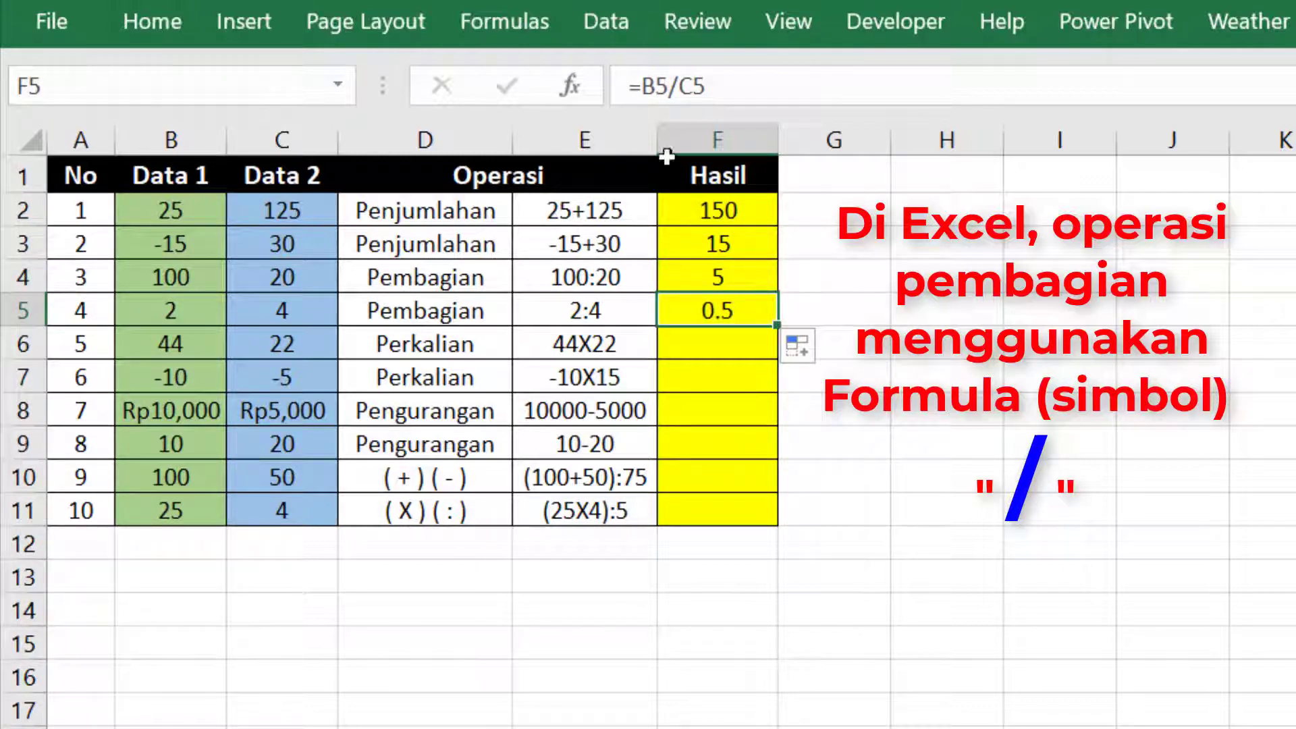
left_click(715, 86)
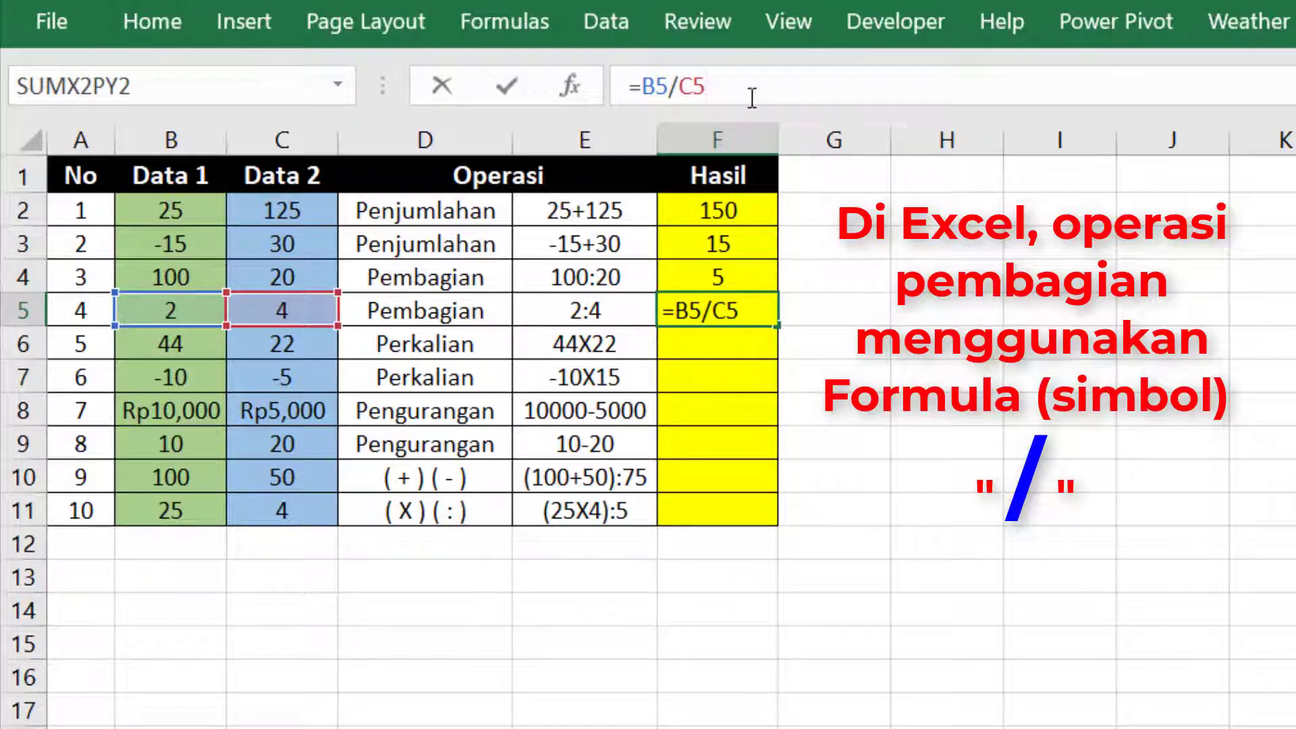
key("Return")
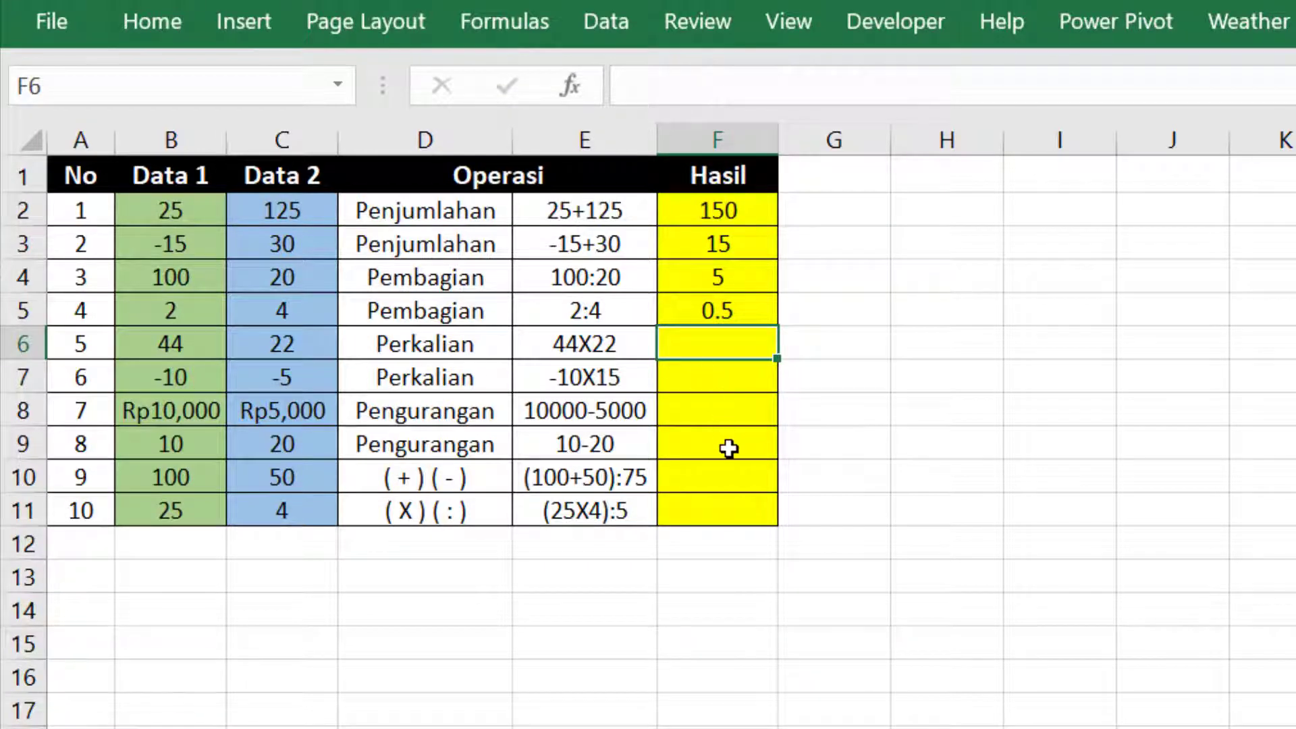
Step: Enter the multiplication formula =B6*C6 in Hasil cell F6
type("=")
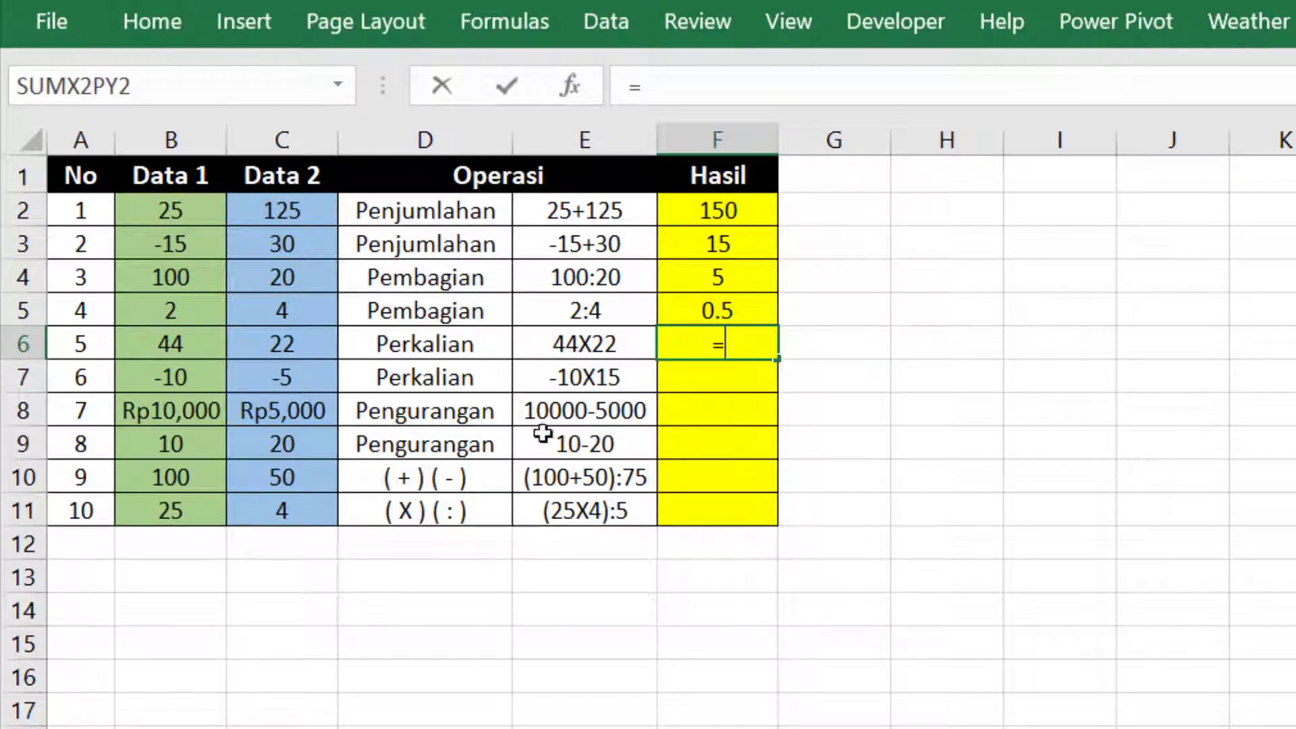
left_click(176, 351)
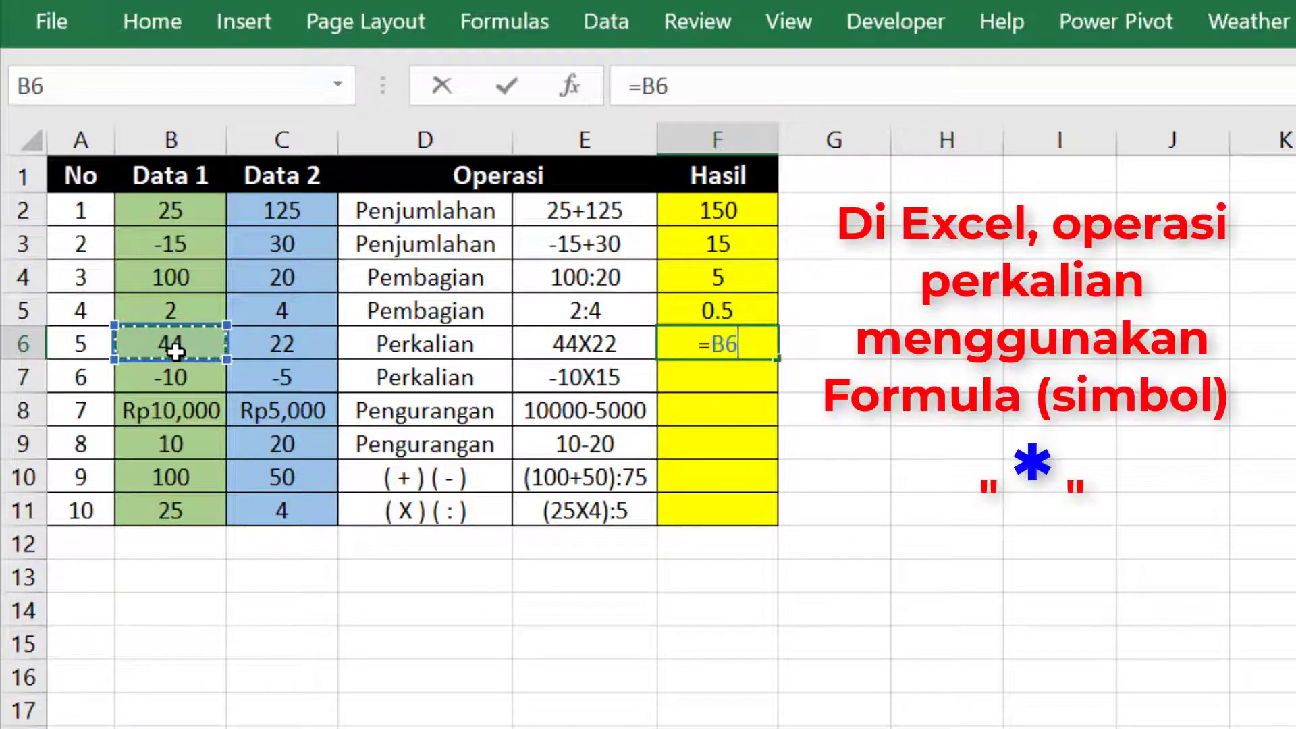
type("*")
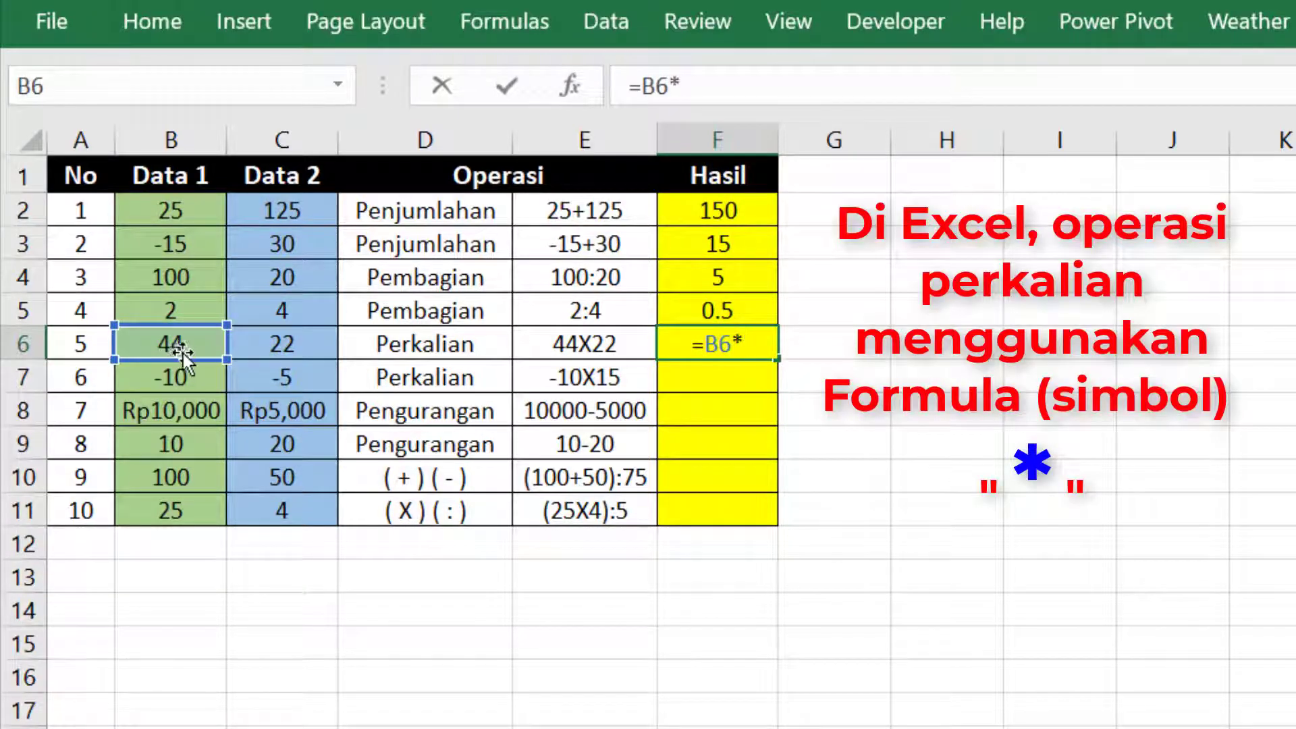
left_click(284, 352)
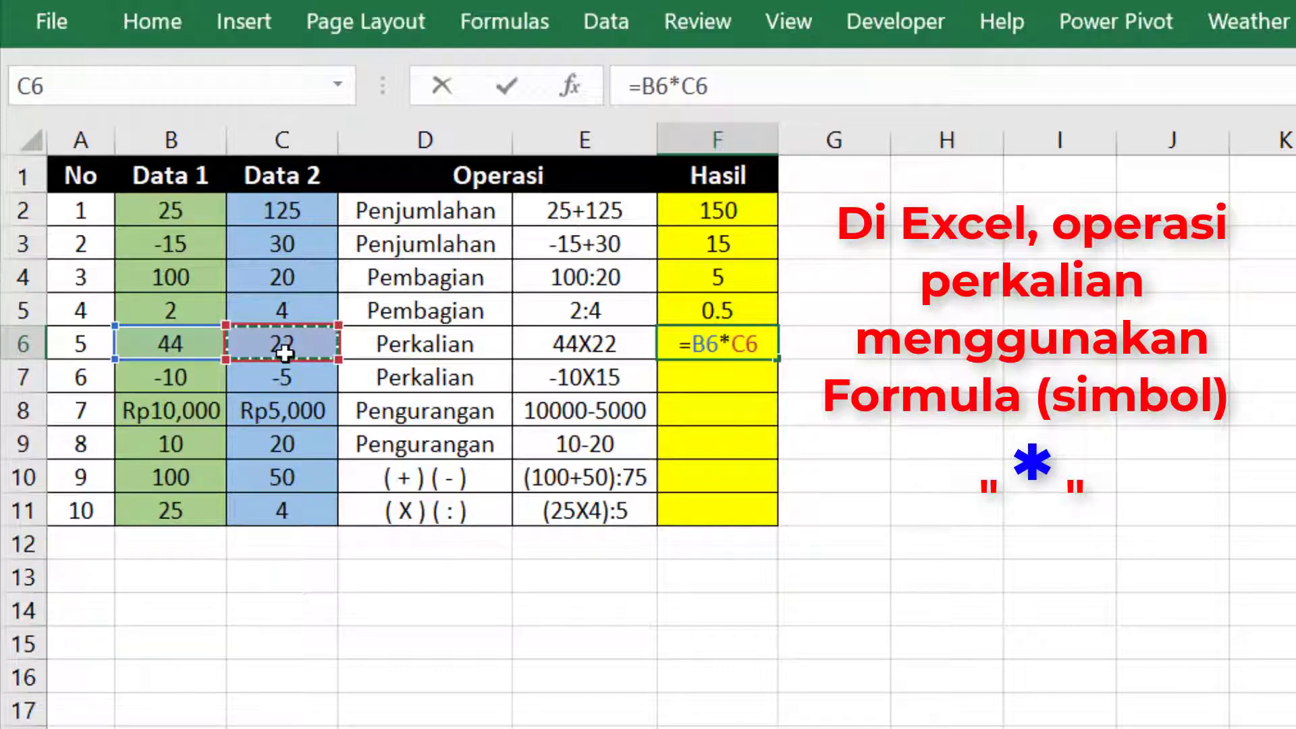
key("Return")
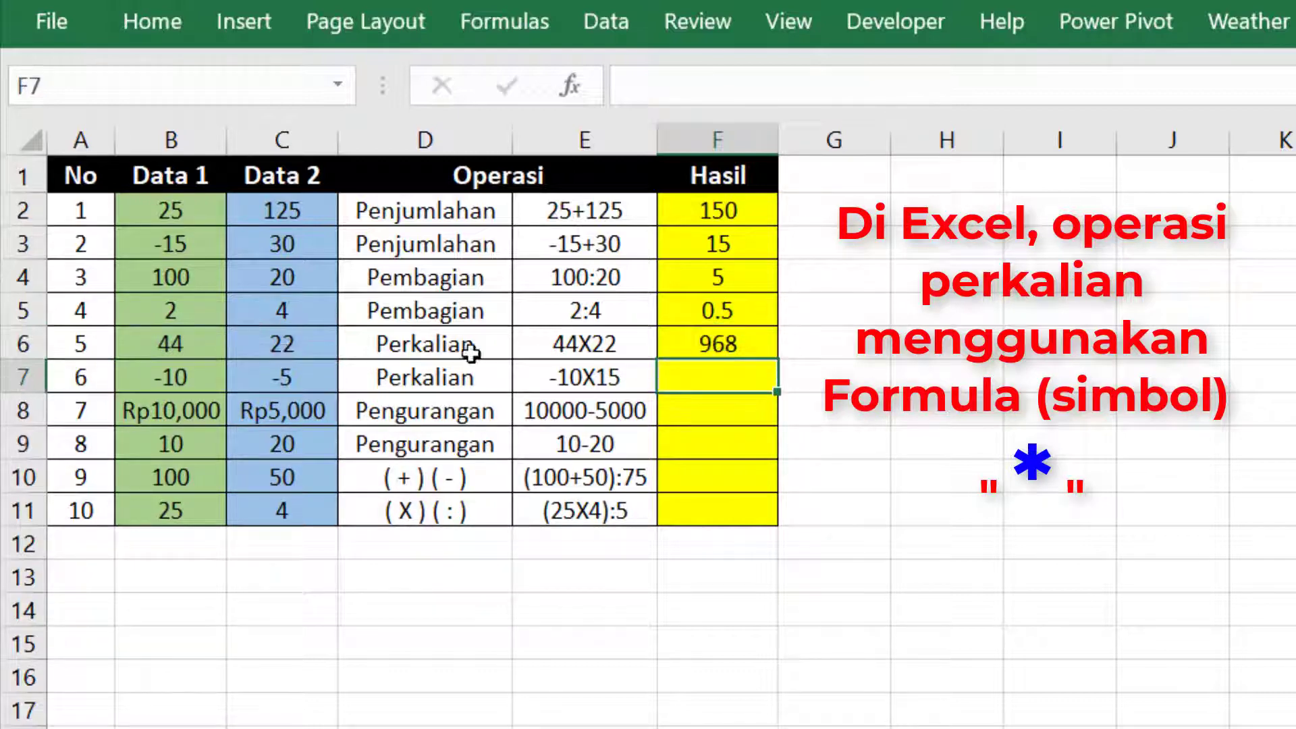
Step: Fill the multiplication formula from F6 down to F7 and check the cell references in the copied formula
left_click(756, 340)
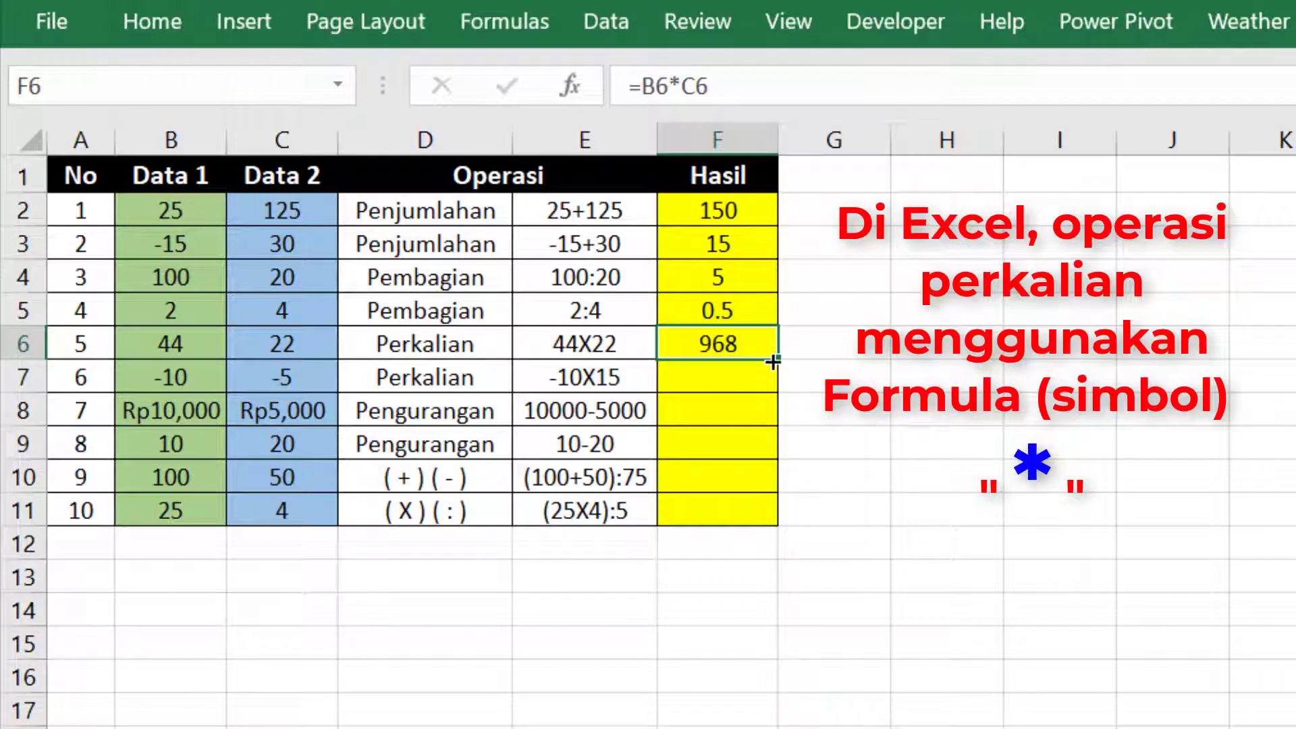
left_click_drag(778, 359, 729, 383)
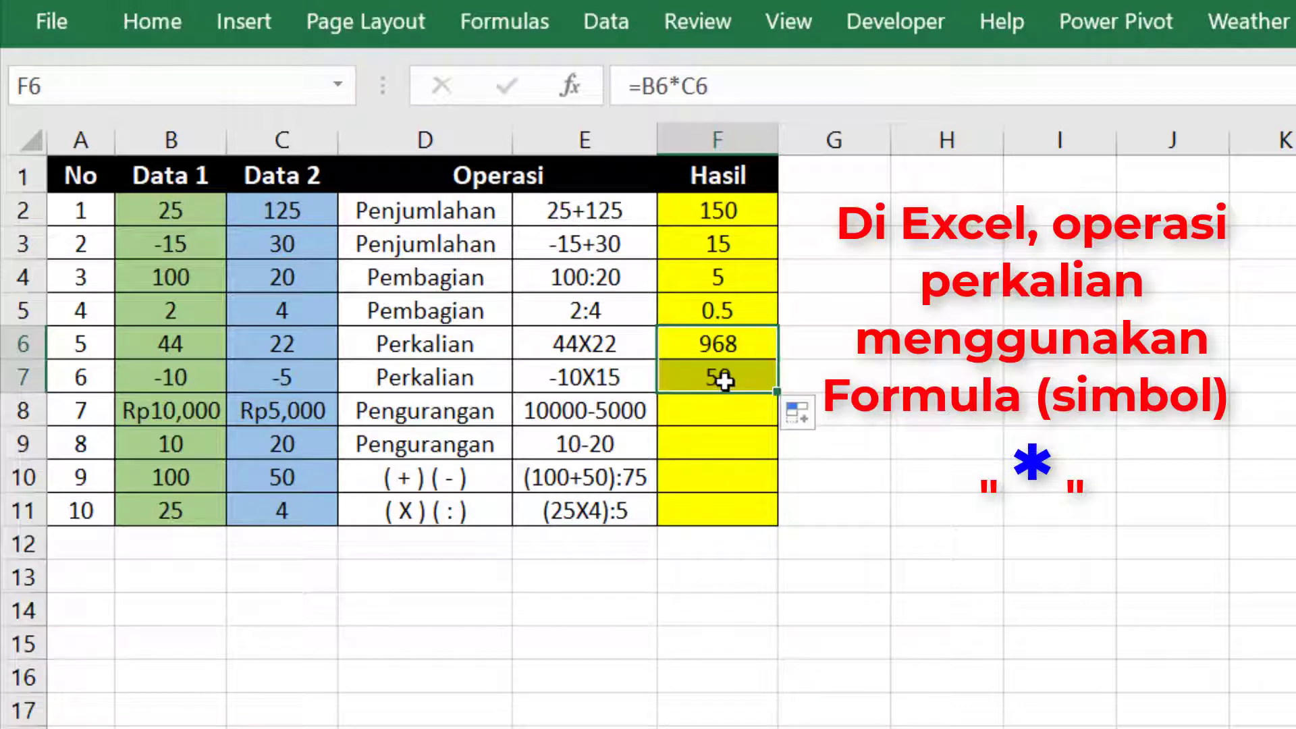
left_click(725, 382)
left_click(721, 86)
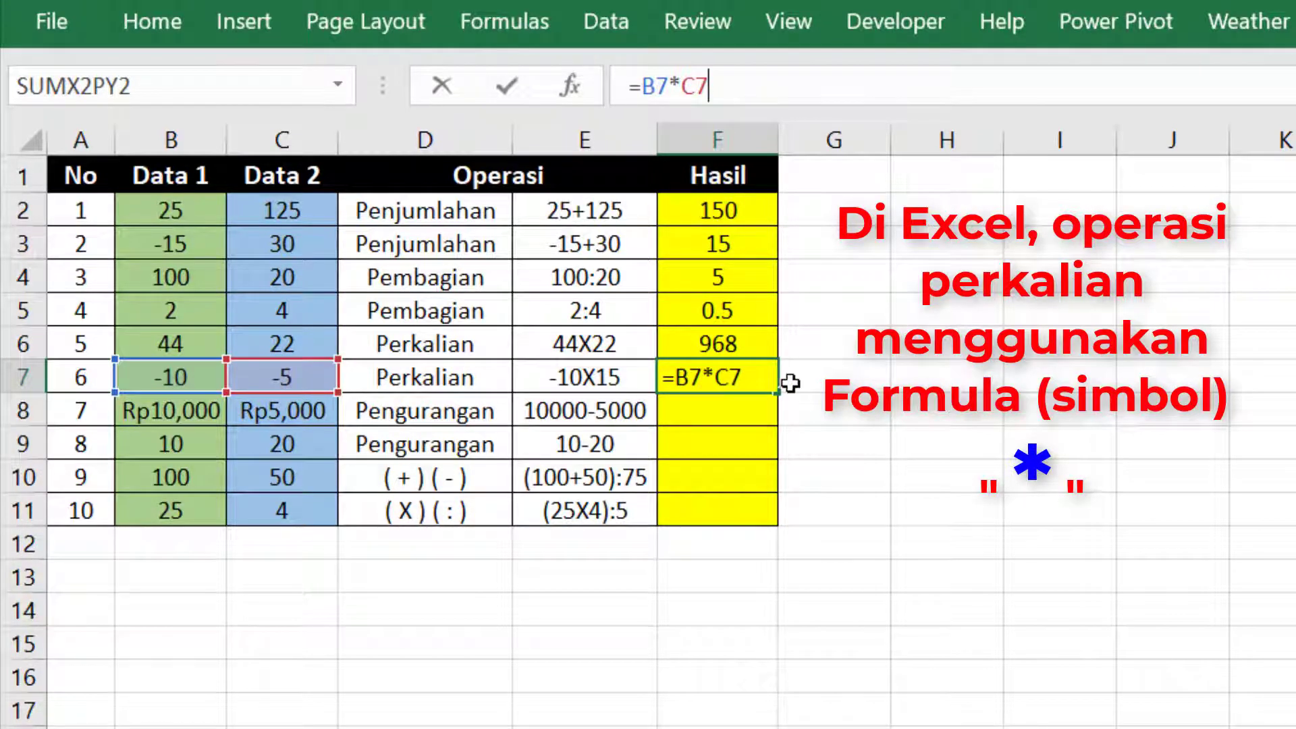
key("Return")
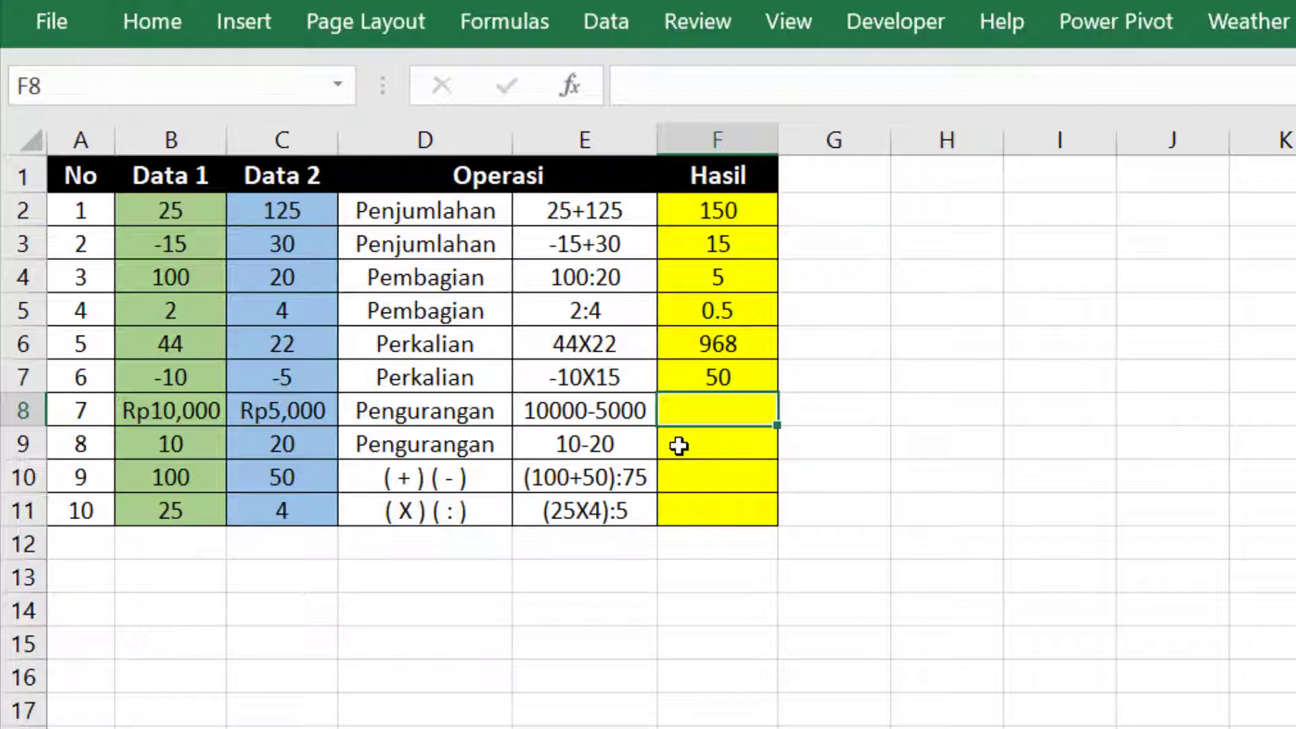
Step: Enter the subtraction formula =B8-C8 in Hasil cell F8
type("=")
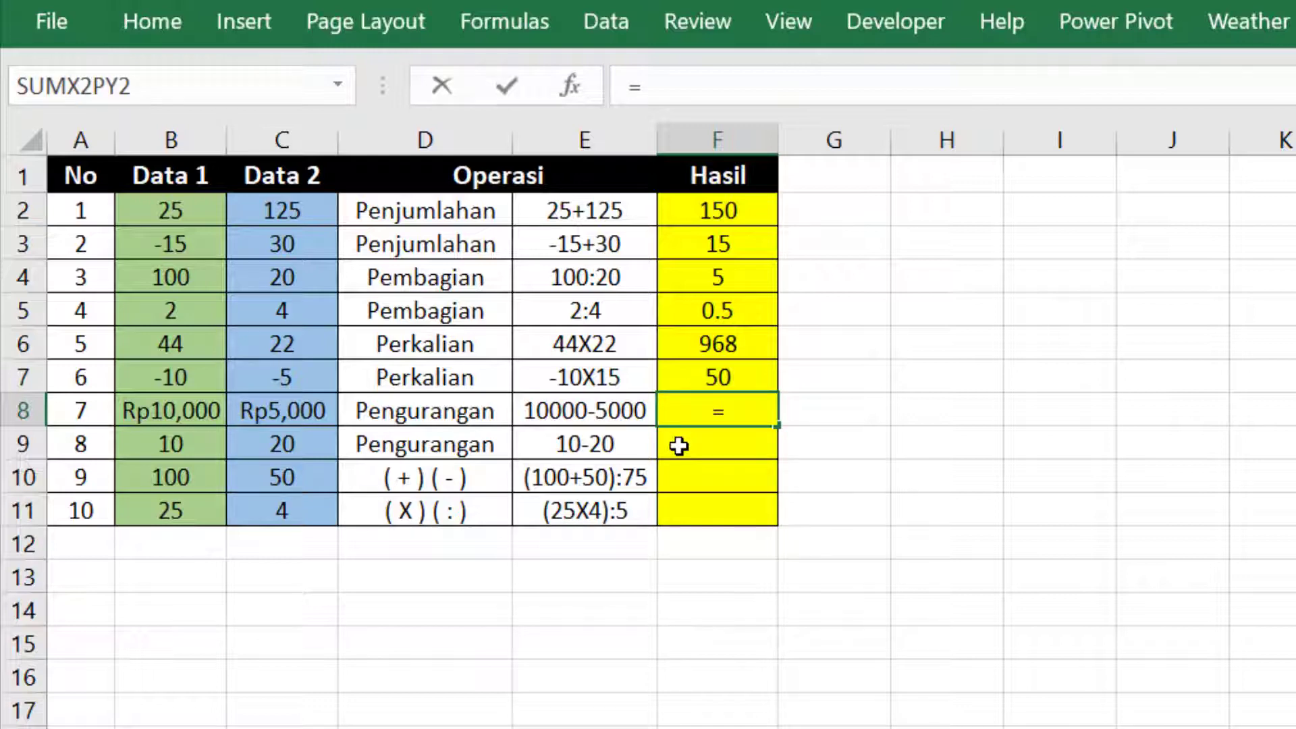
left_click(150, 415)
type("-")
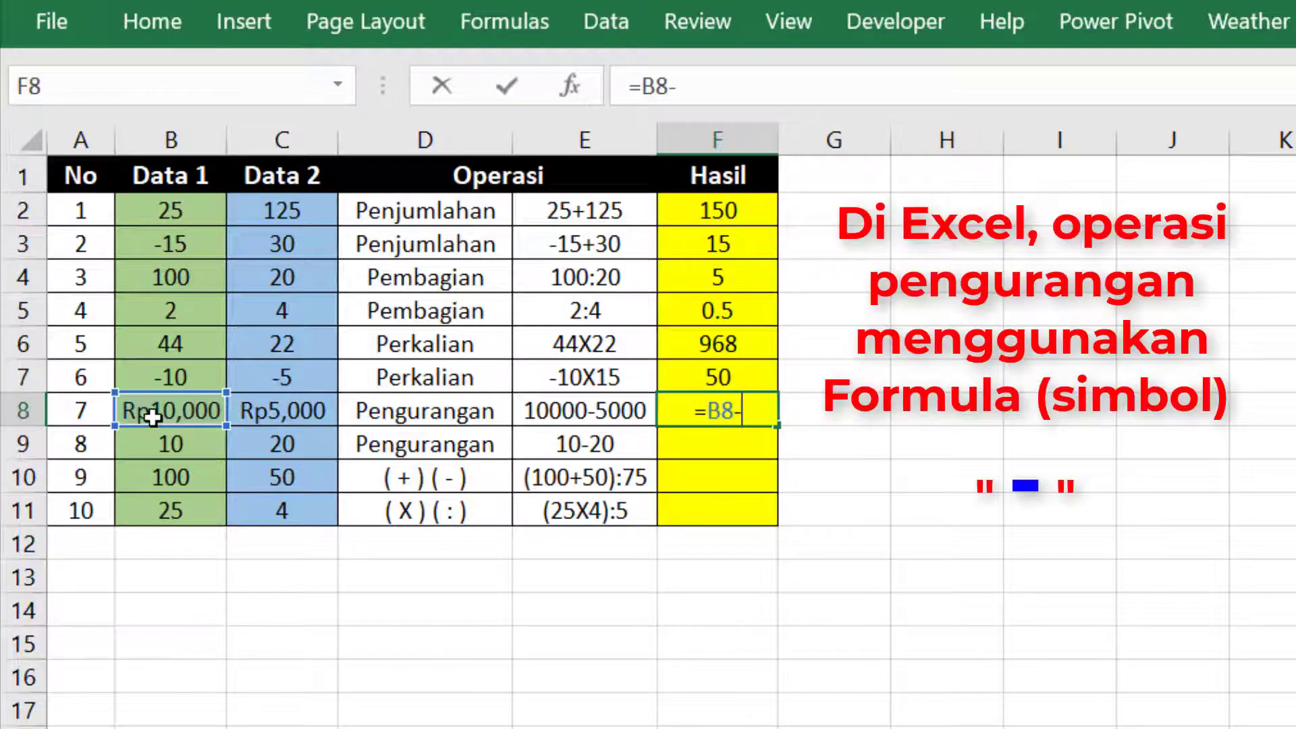
left_click(270, 413)
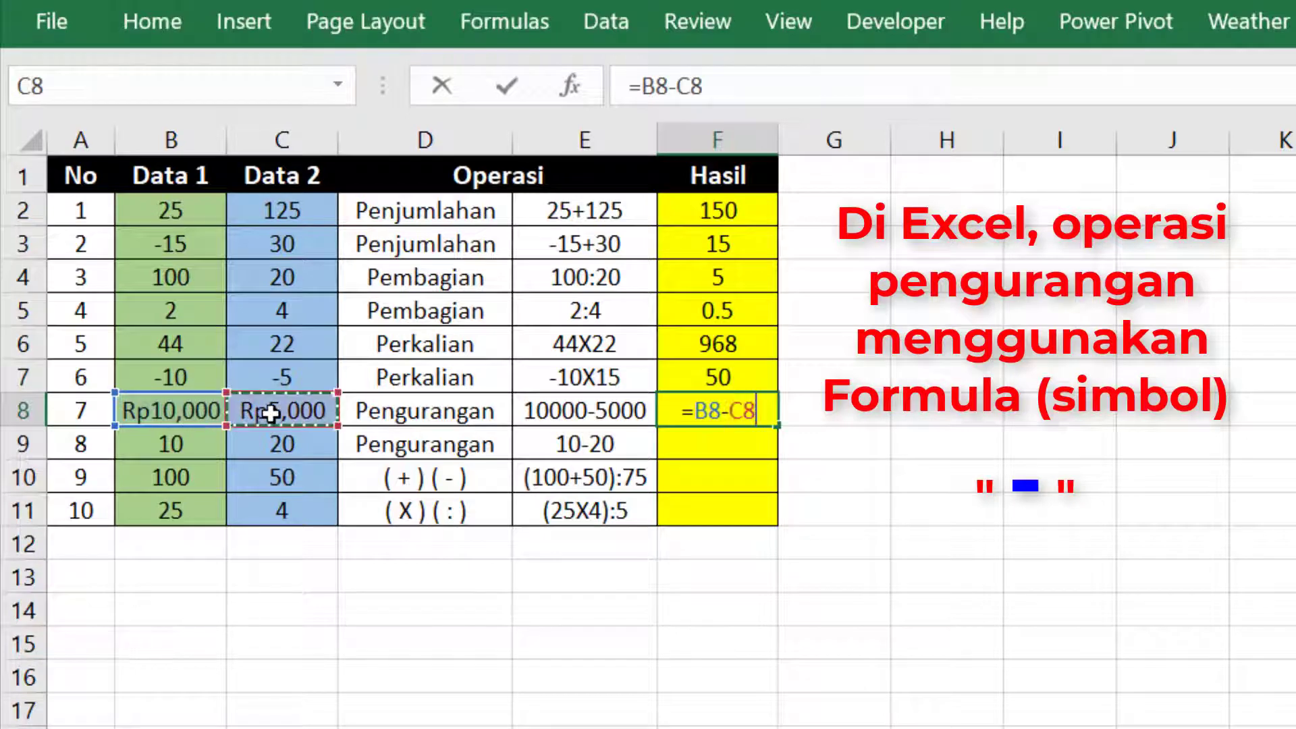
key("Return")
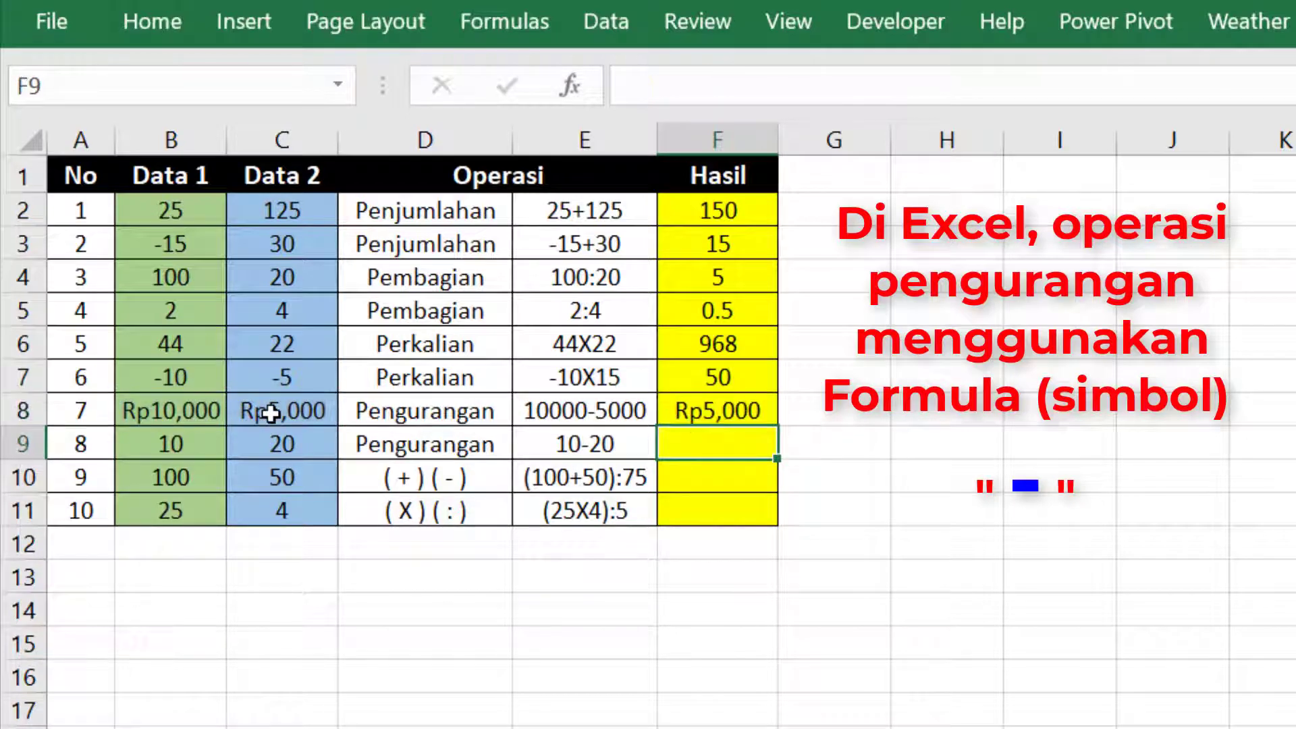
Step: Fill the subtraction formula from F8 down to F9 and check the copied formula
left_click(769, 420)
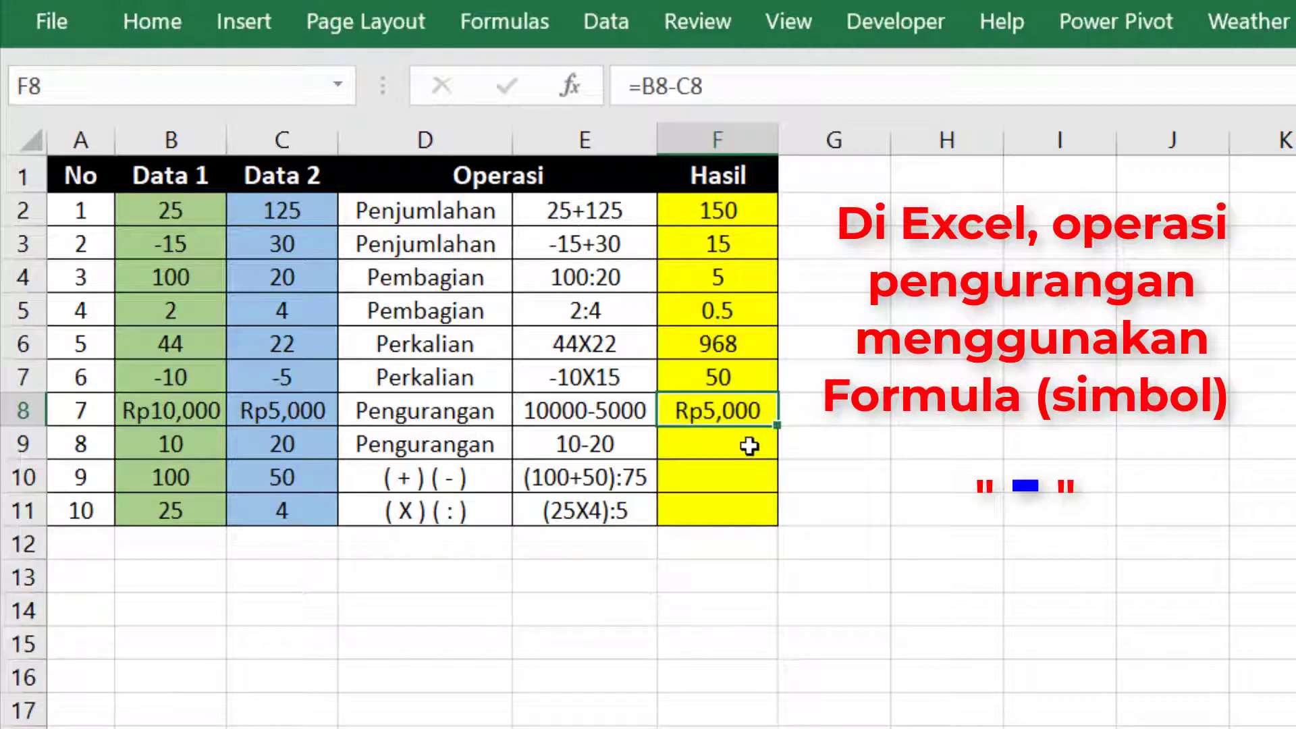
left_click(749, 446)
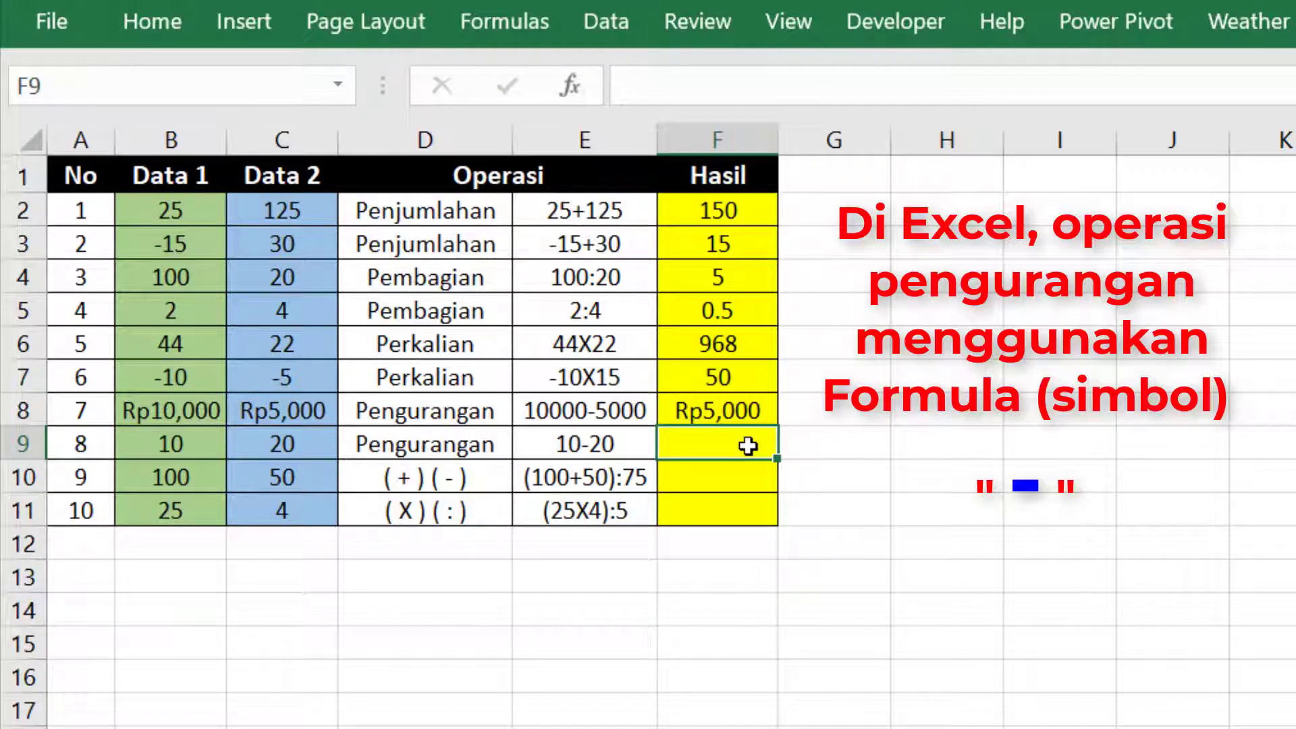
left_click(746, 410)
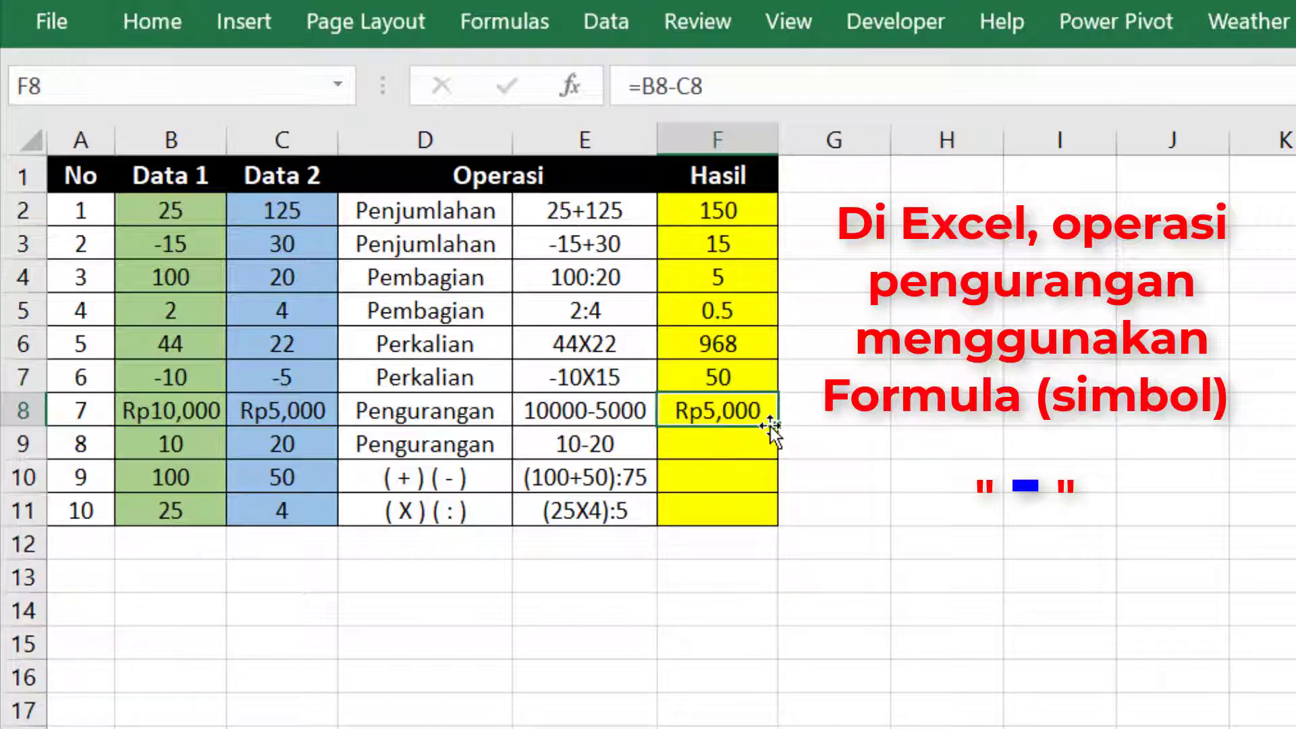
left_click_drag(778, 427, 773, 457)
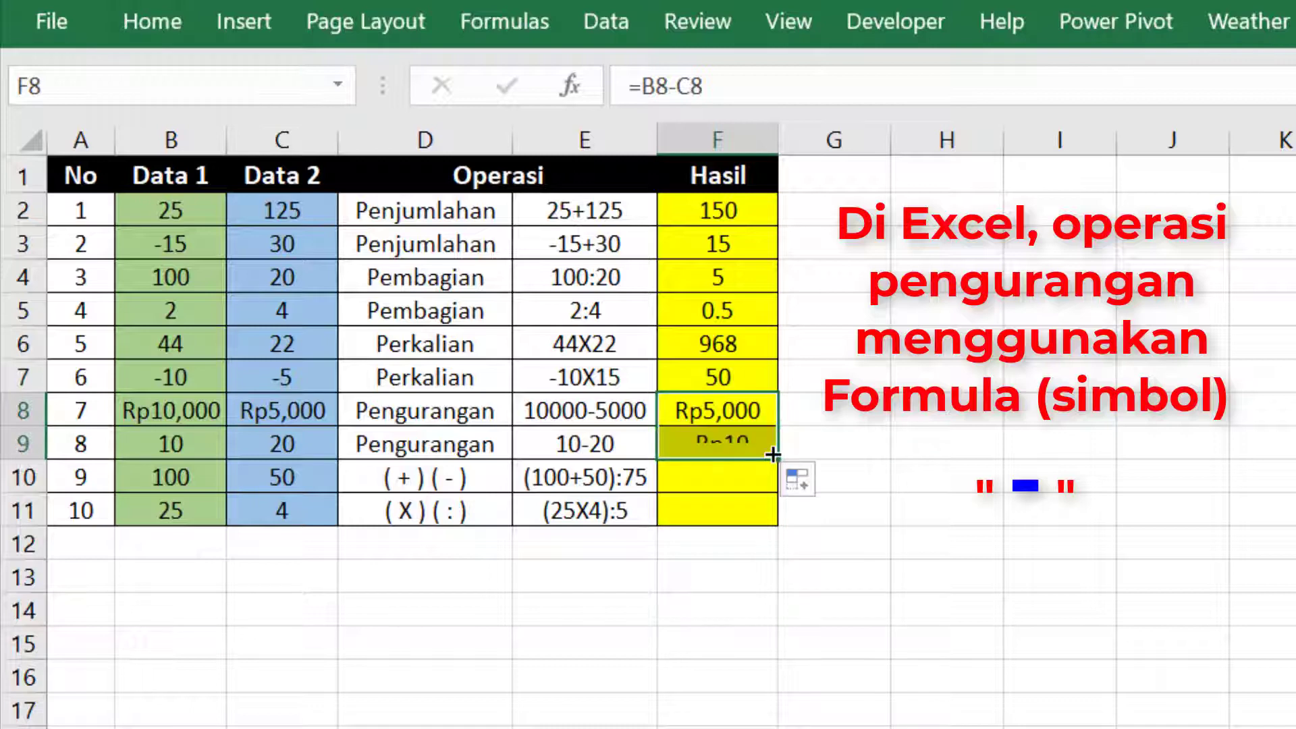
left_click(712, 443)
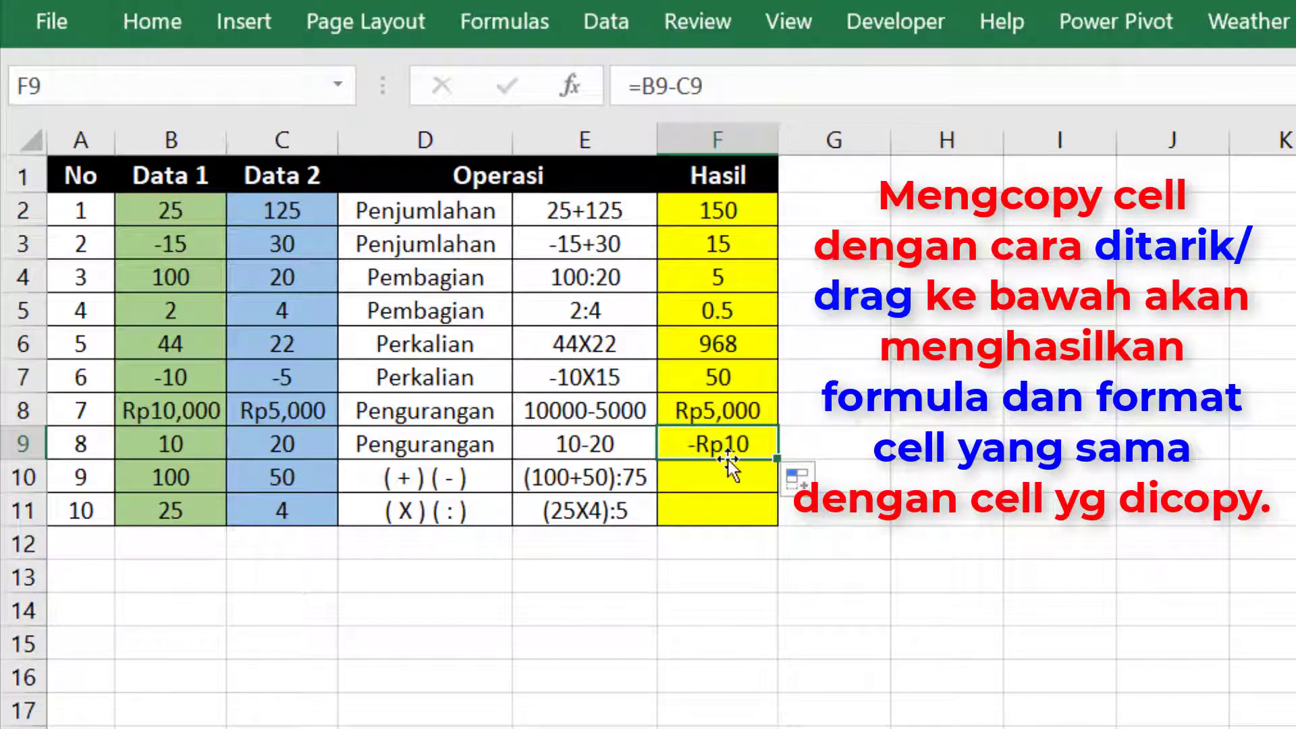
Step: Change the number format of Hasil cell F9 to General
left_click(162, 26)
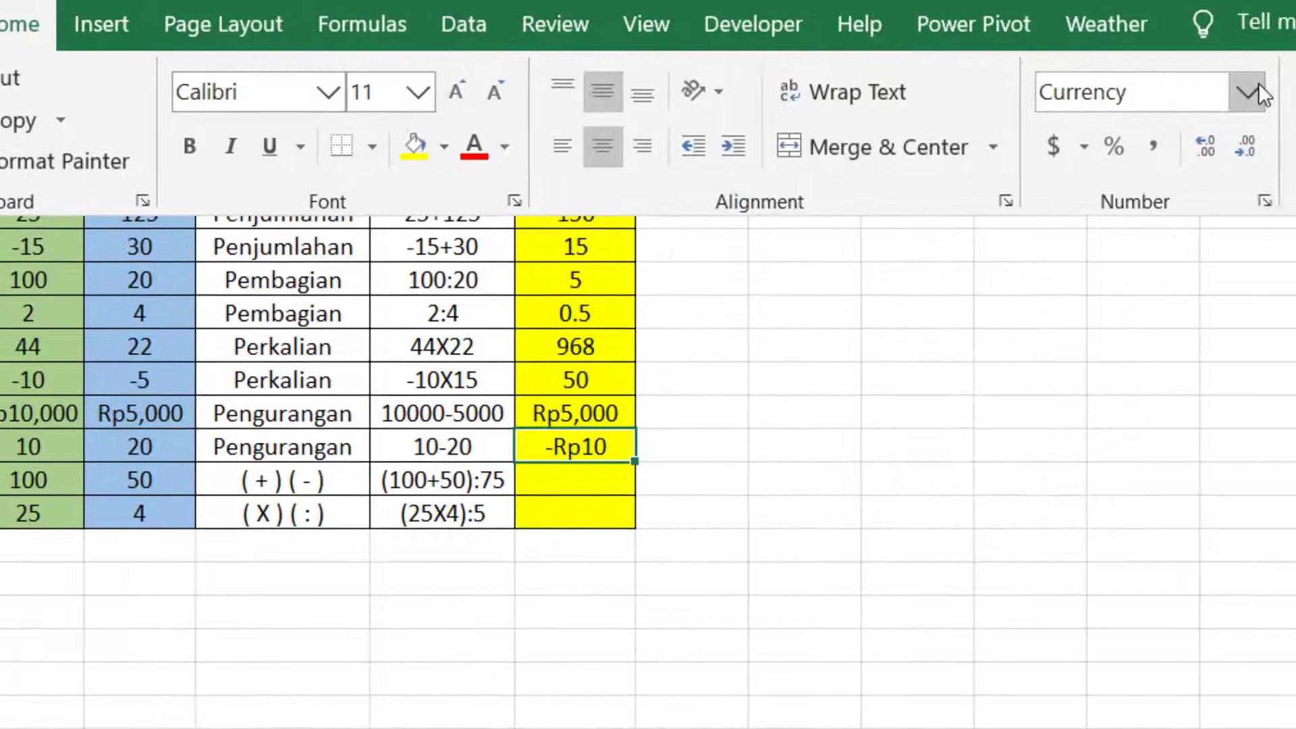
left_click(1259, 86)
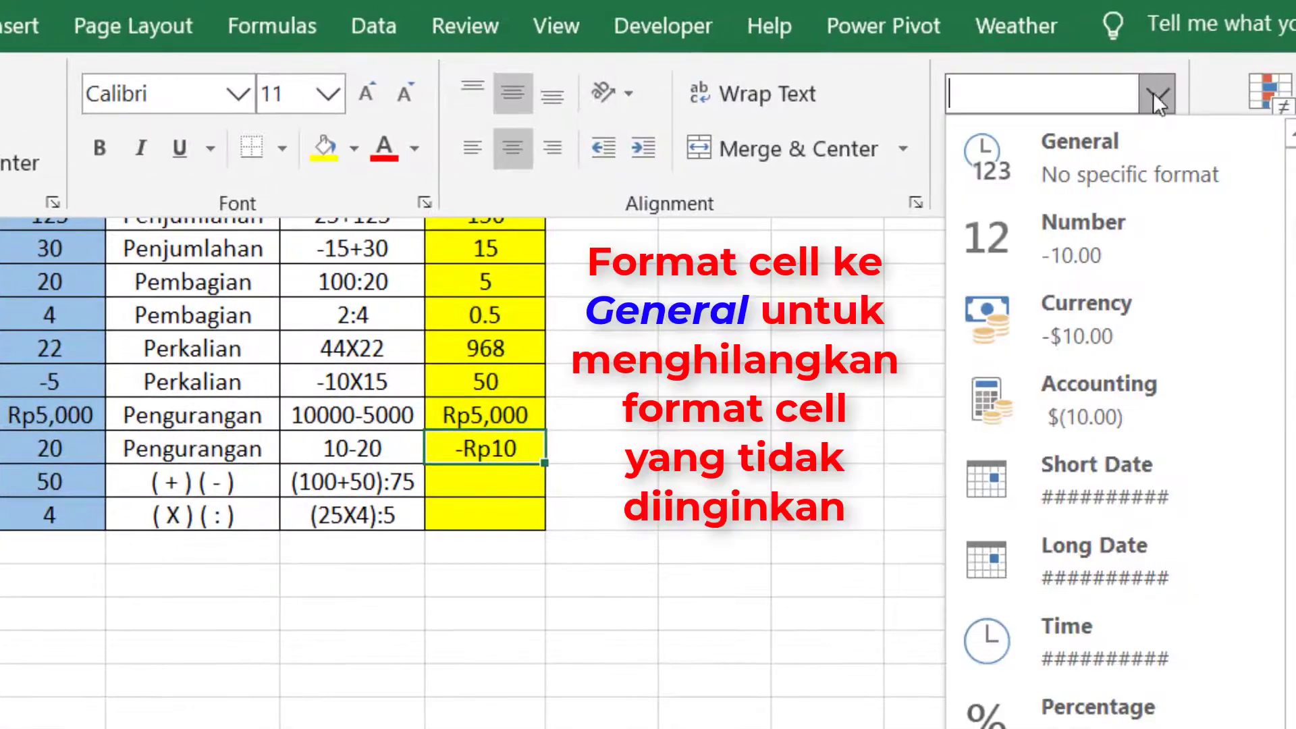
left_click(1118, 163)
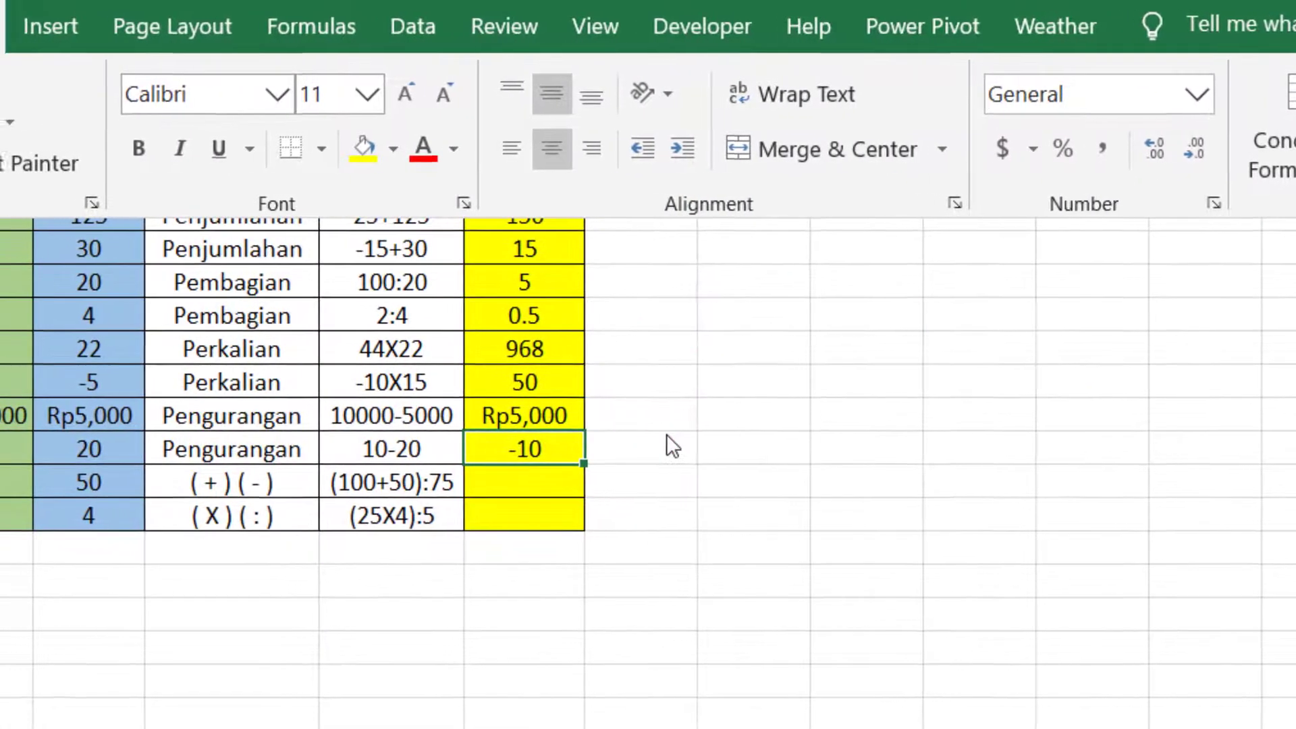
left_click(668, 436)
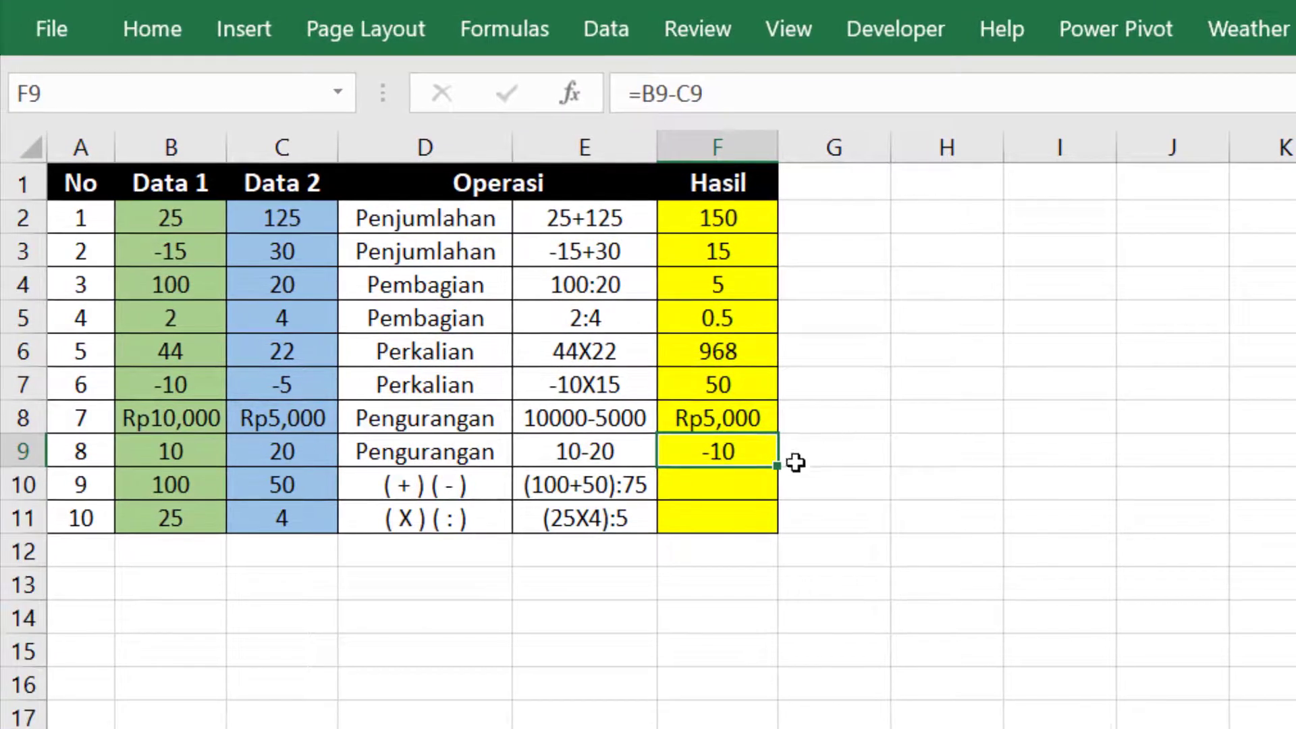
Step: Enter the combined addition and division formula =(B10+C10)/75 in Hasil cell F10 and review it
left_click(728, 485)
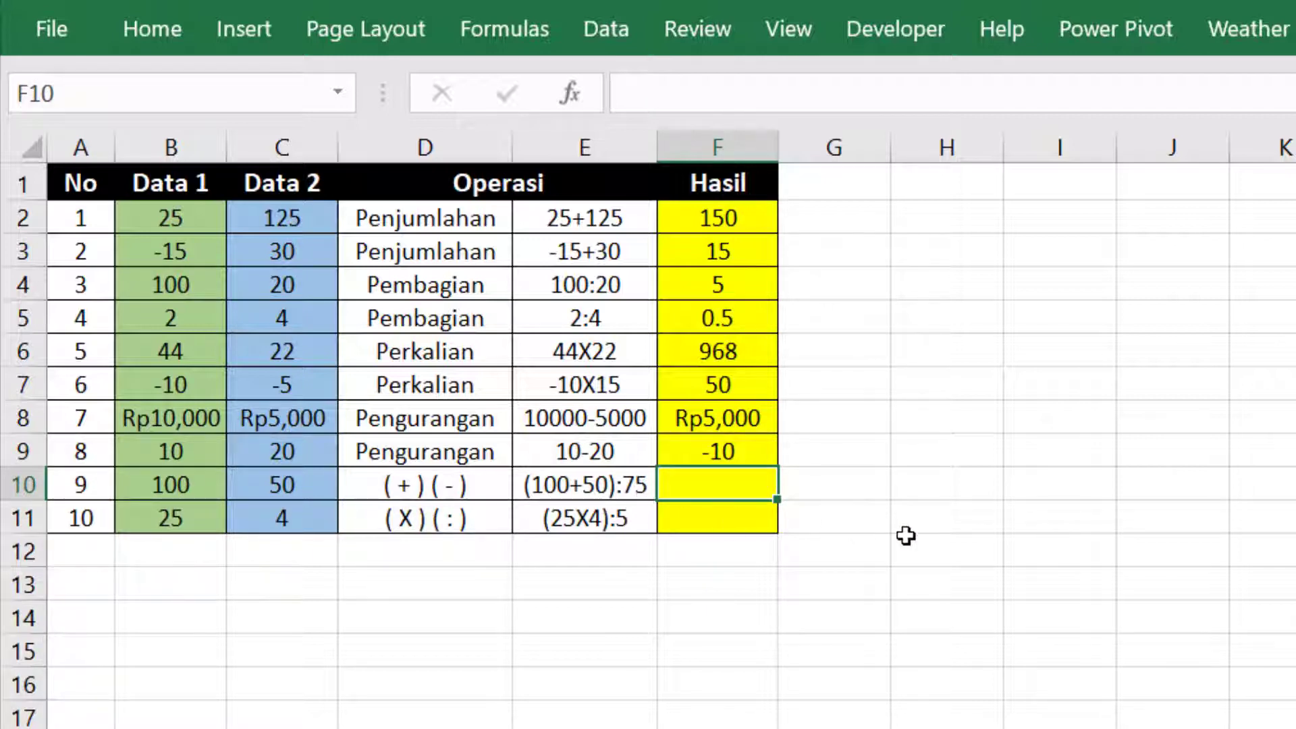
type("=(")
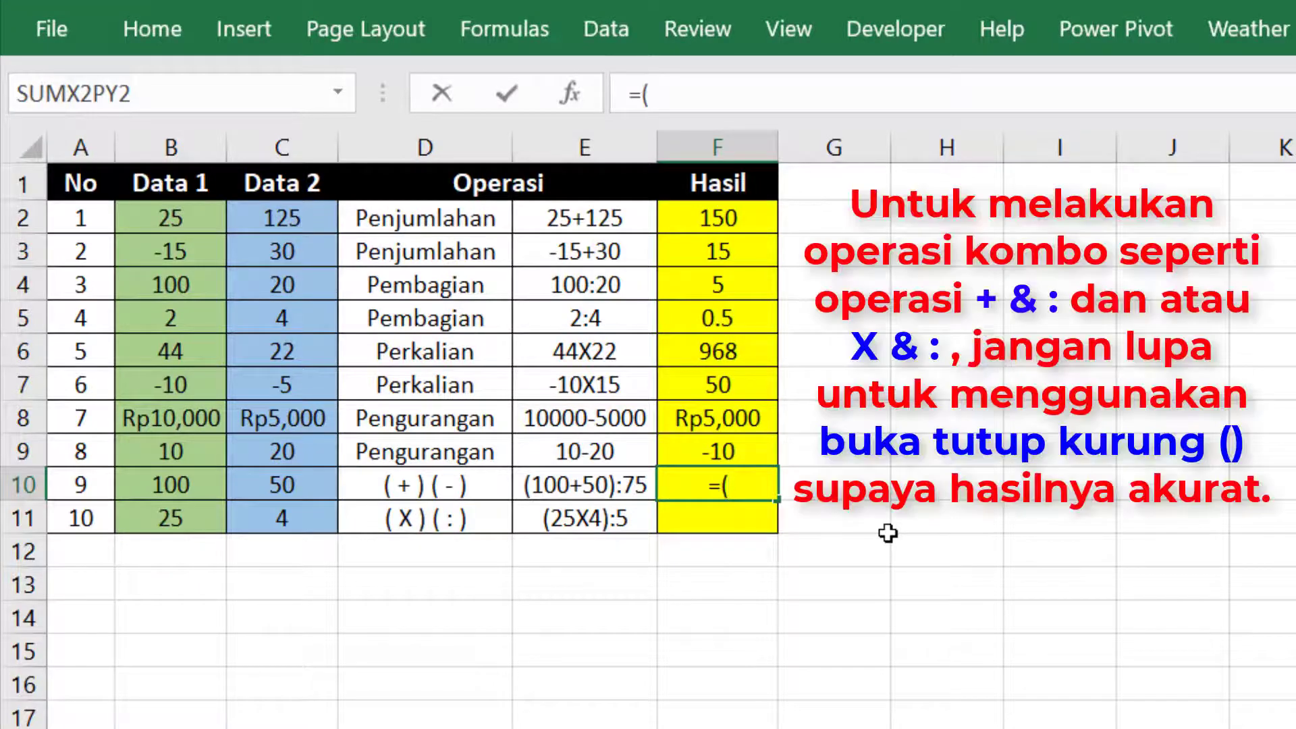
left_click(184, 487)
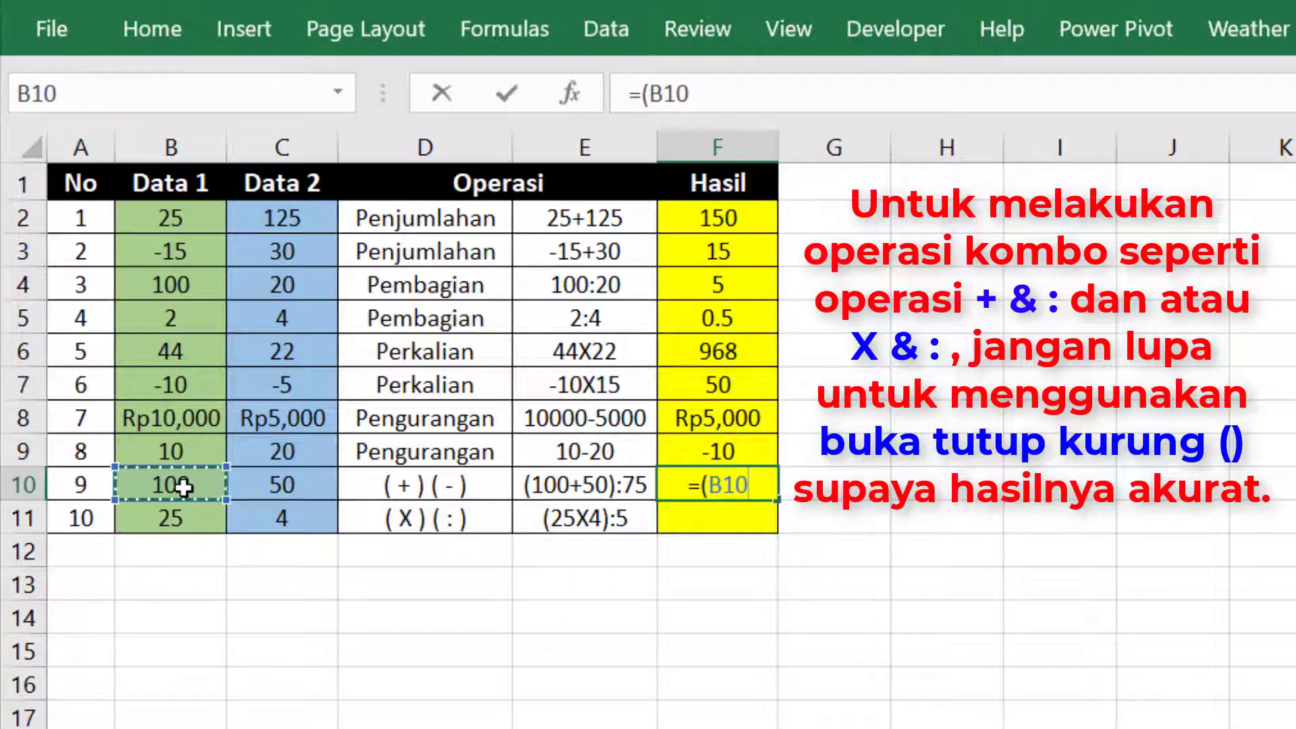
type("+")
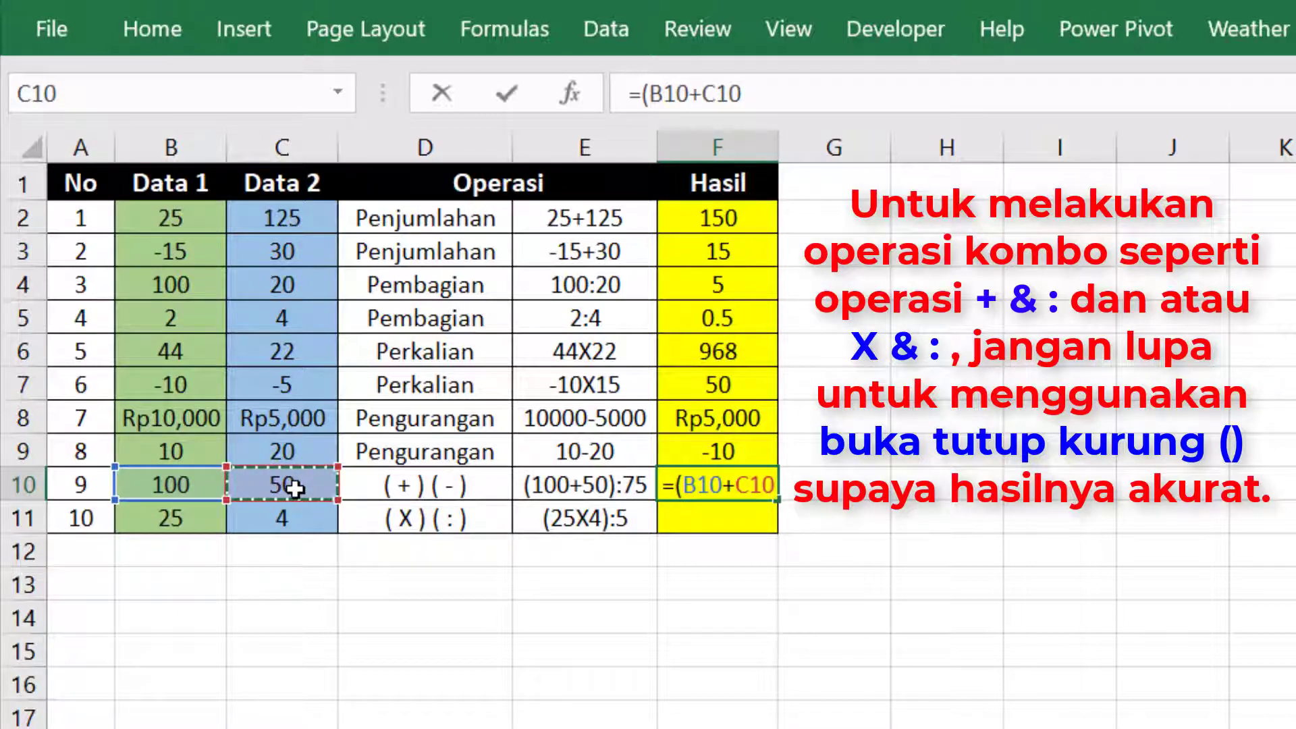
type(")")
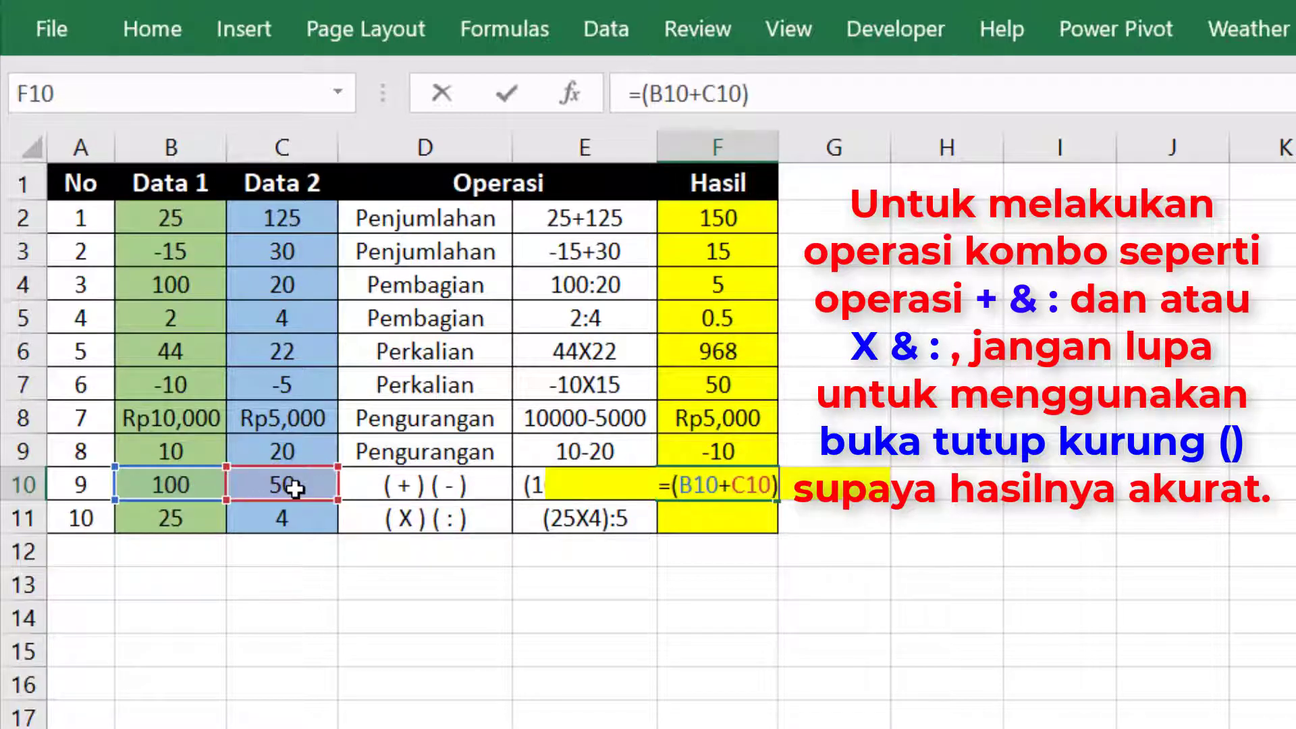
type("/")
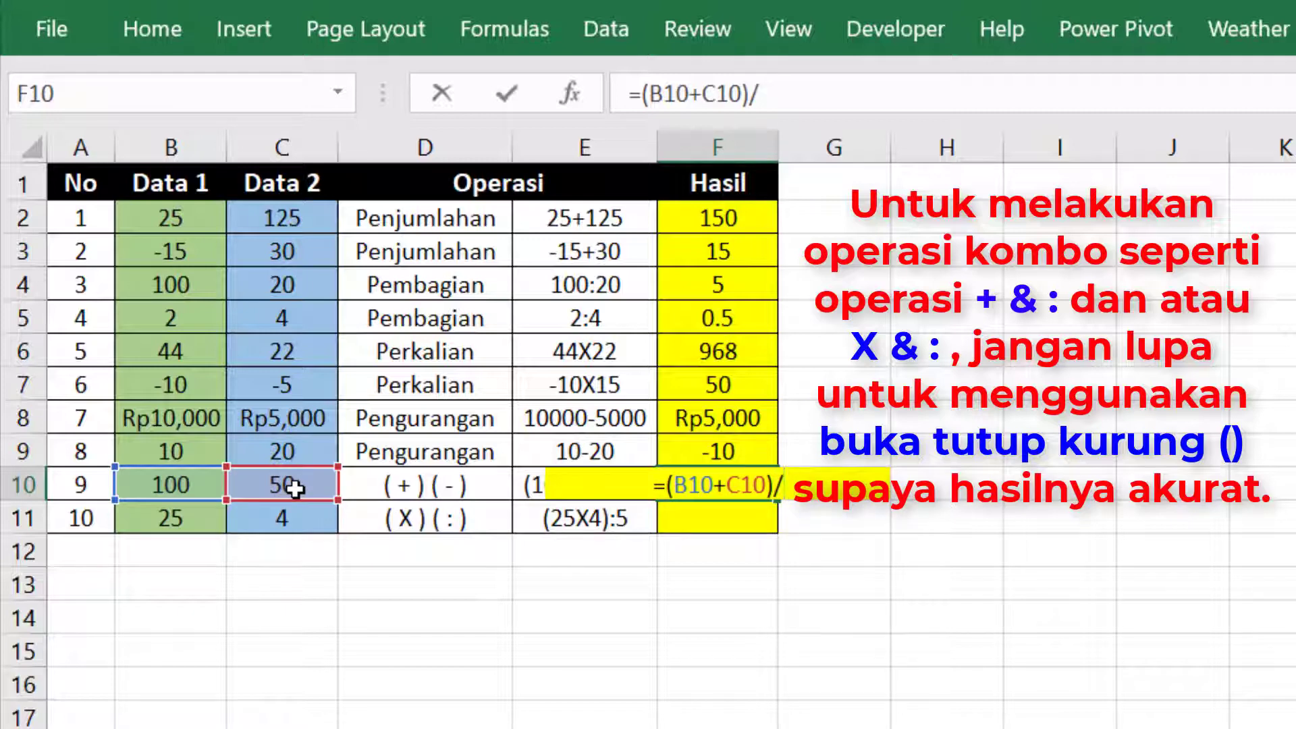
type("75")
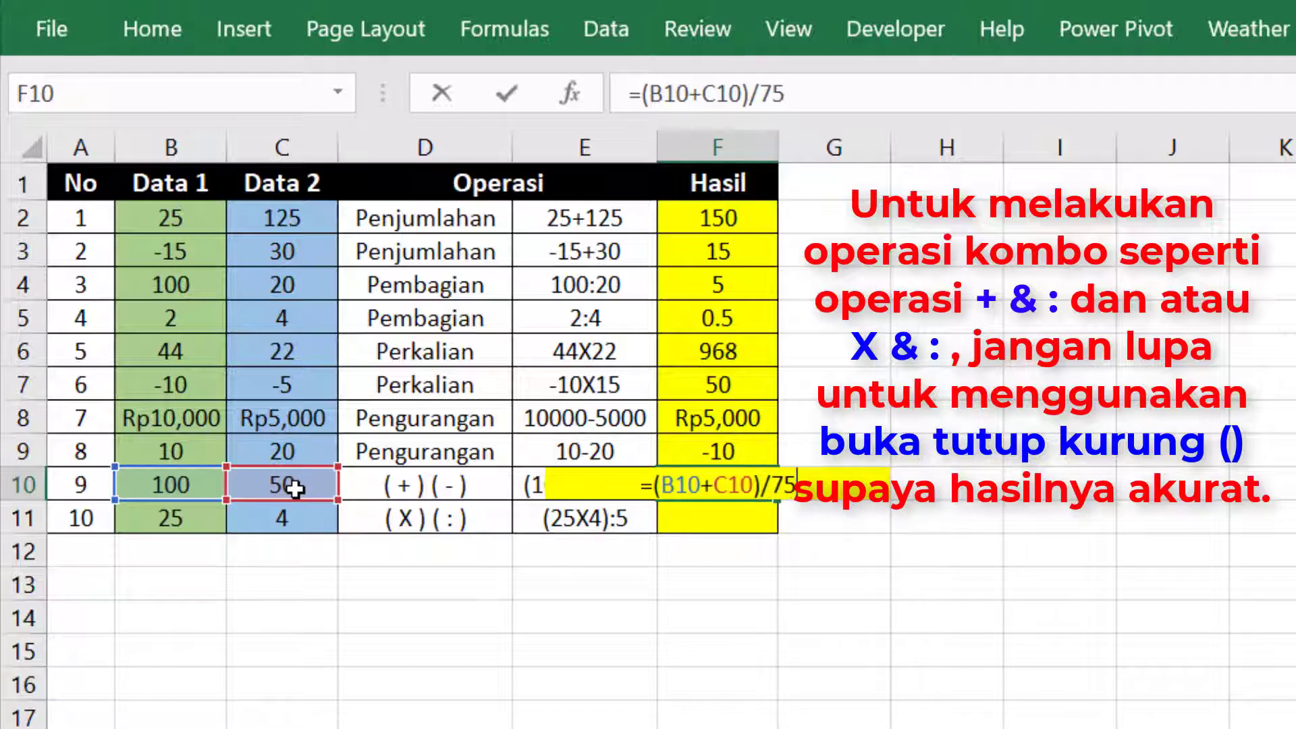
key("Return")
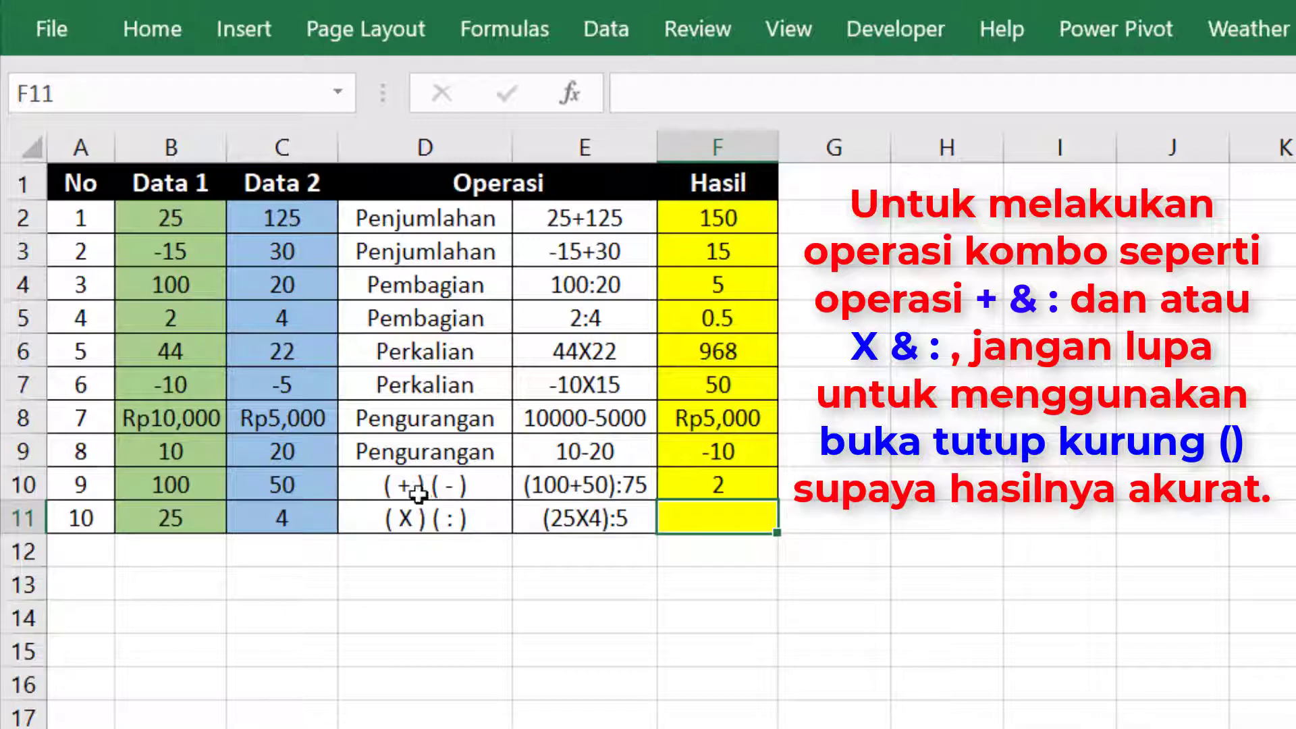
left_click(719, 487)
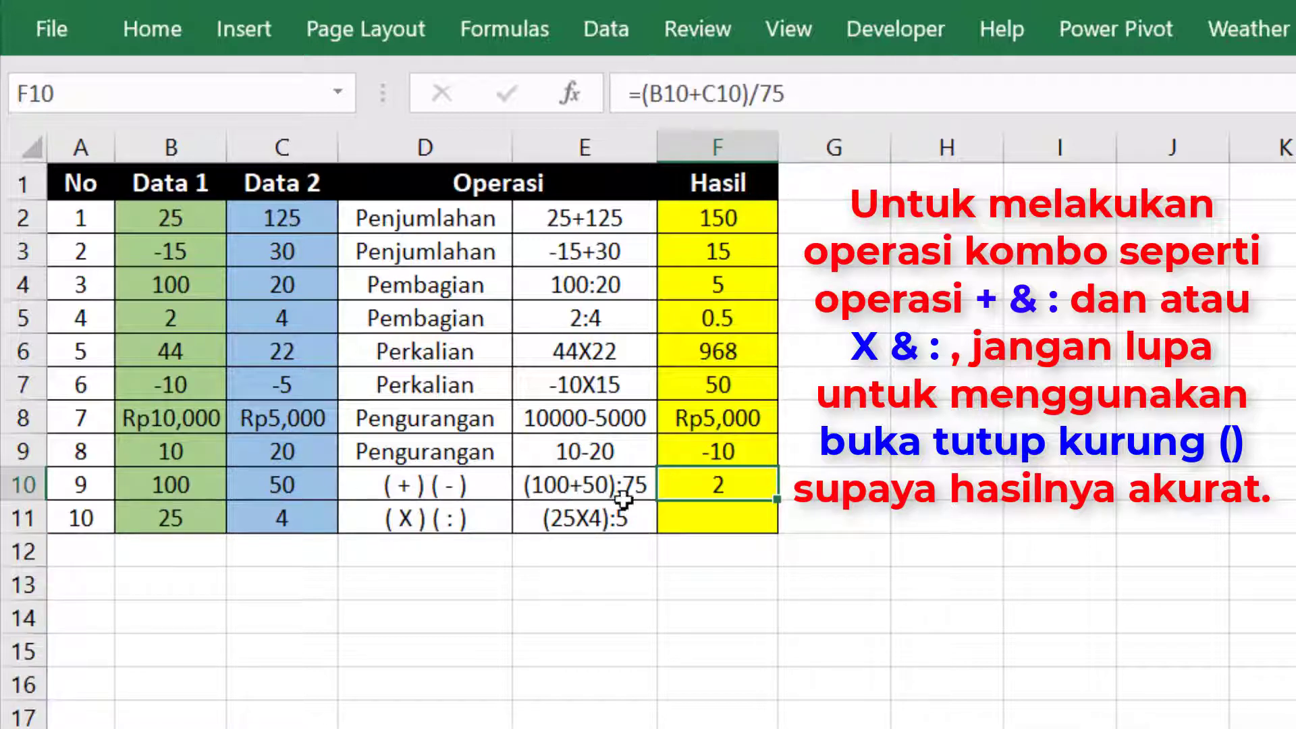
Step: Enter the combined multiplication and division formula =(B11*C11)/5 in Hasil cell F11 and review it
left_click(718, 517)
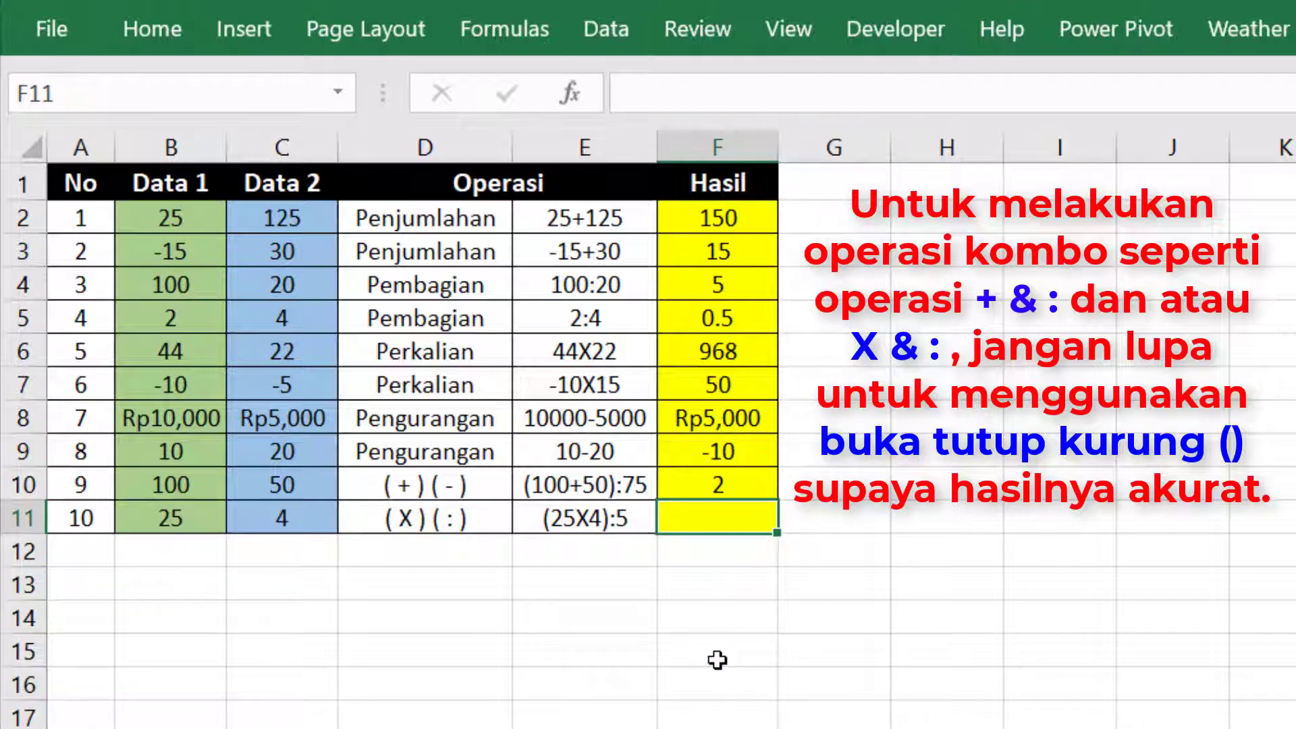
type("=(")
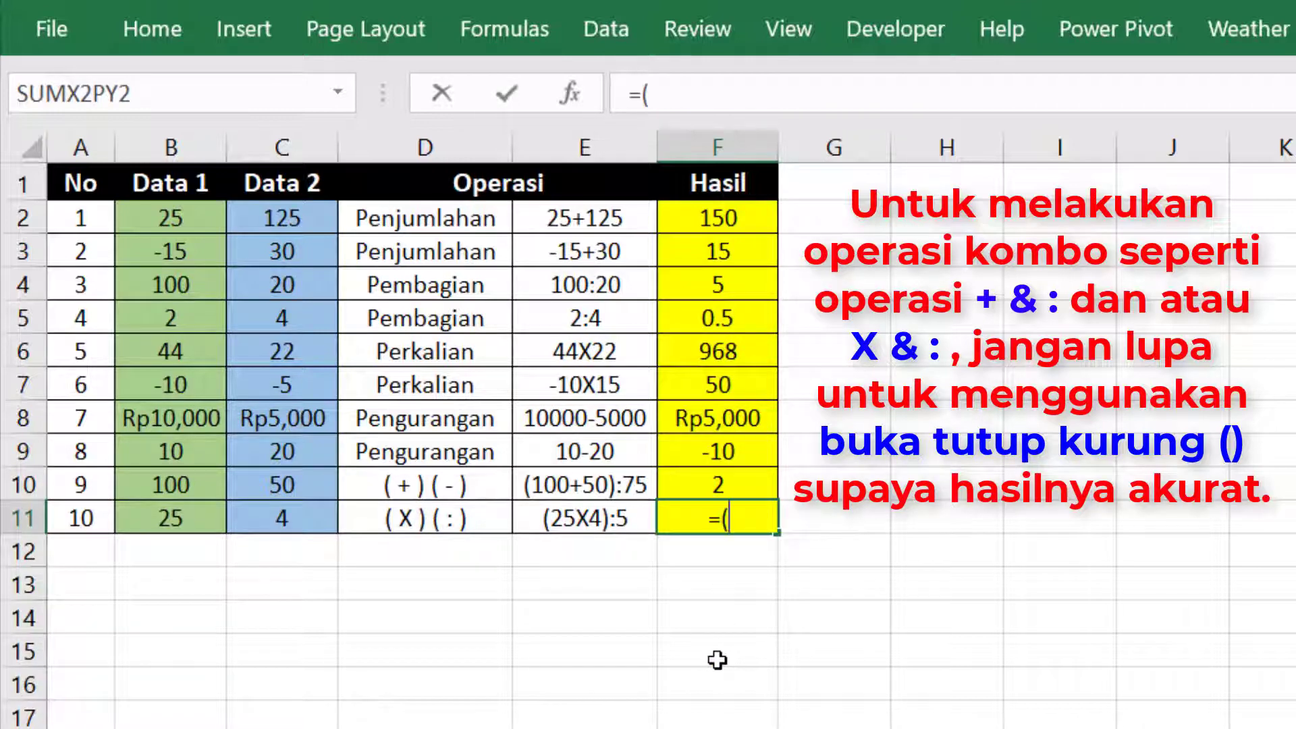
left_click(173, 520)
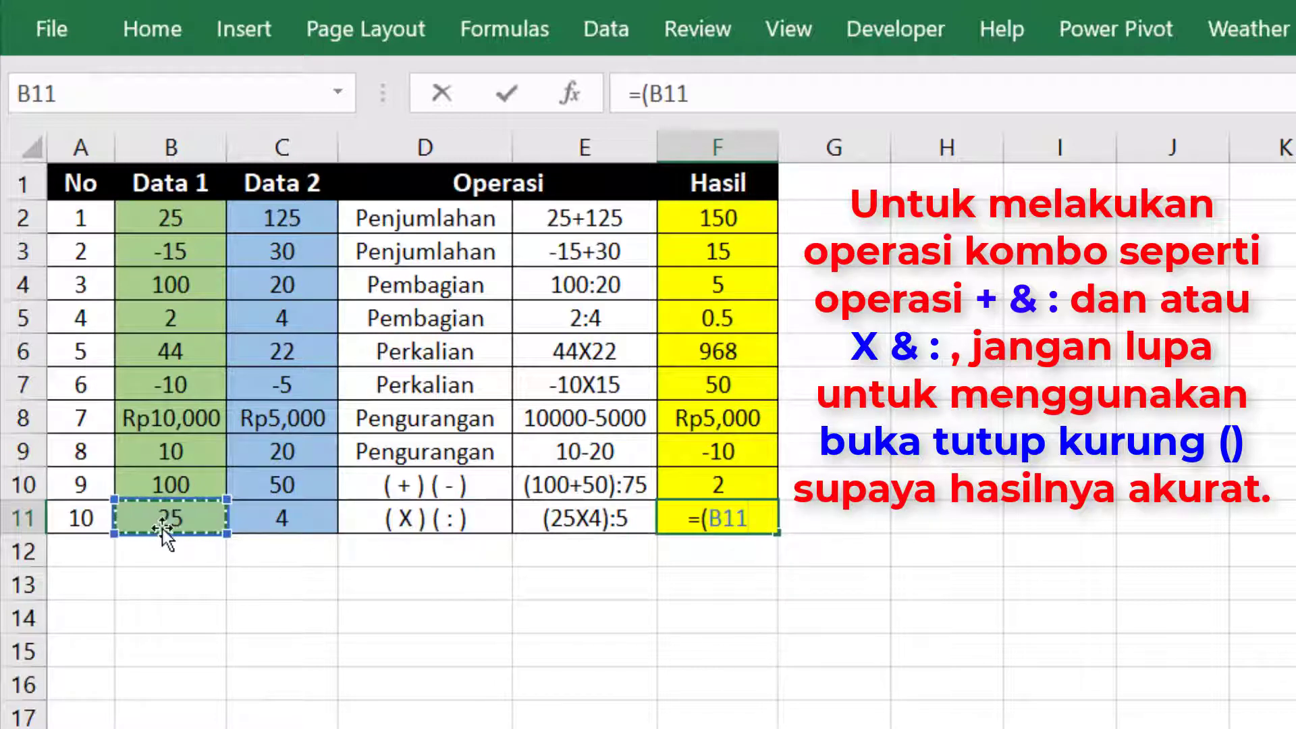
type("*")
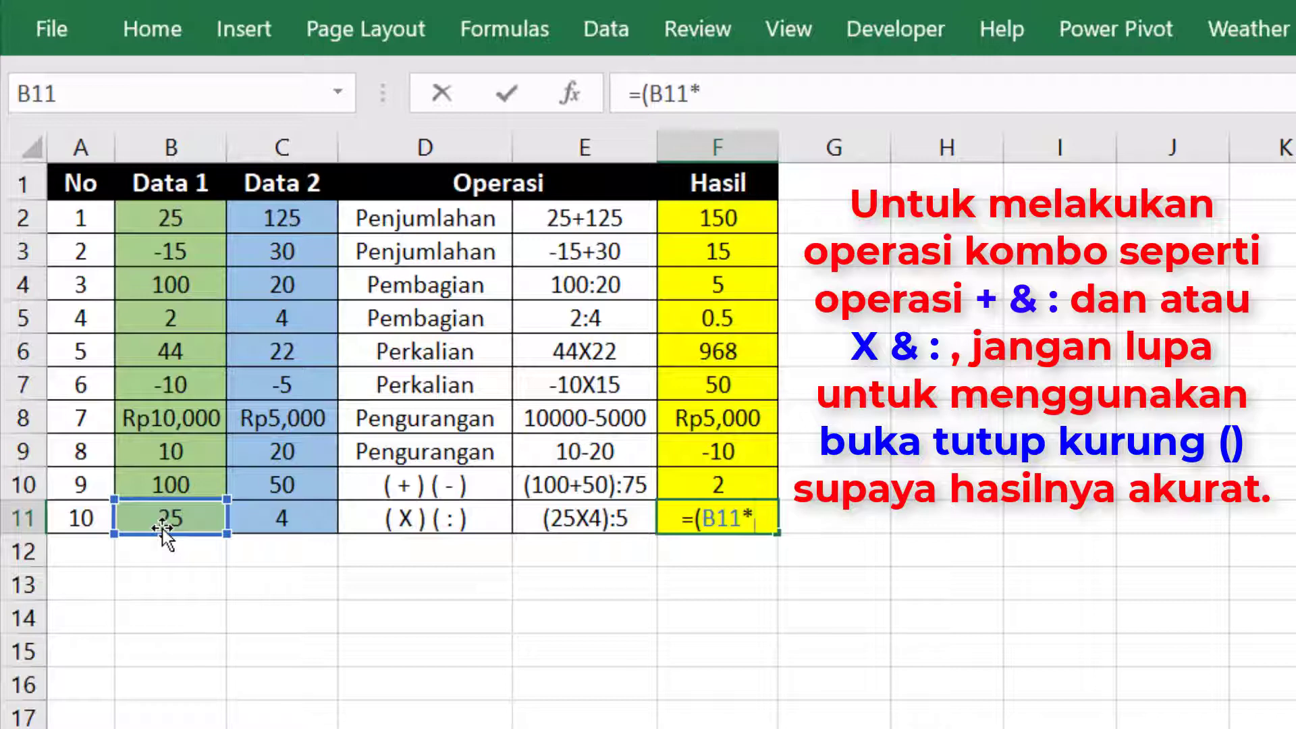
left_click(301, 520)
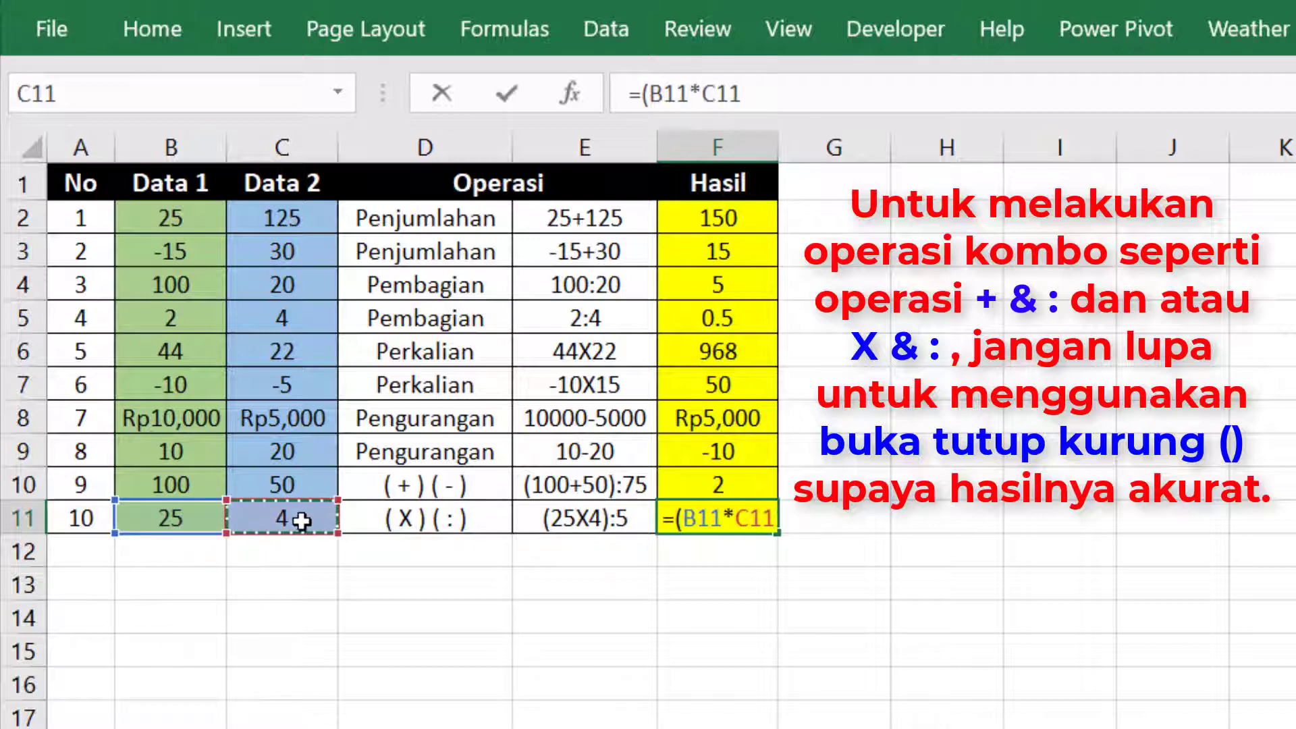
type(")")
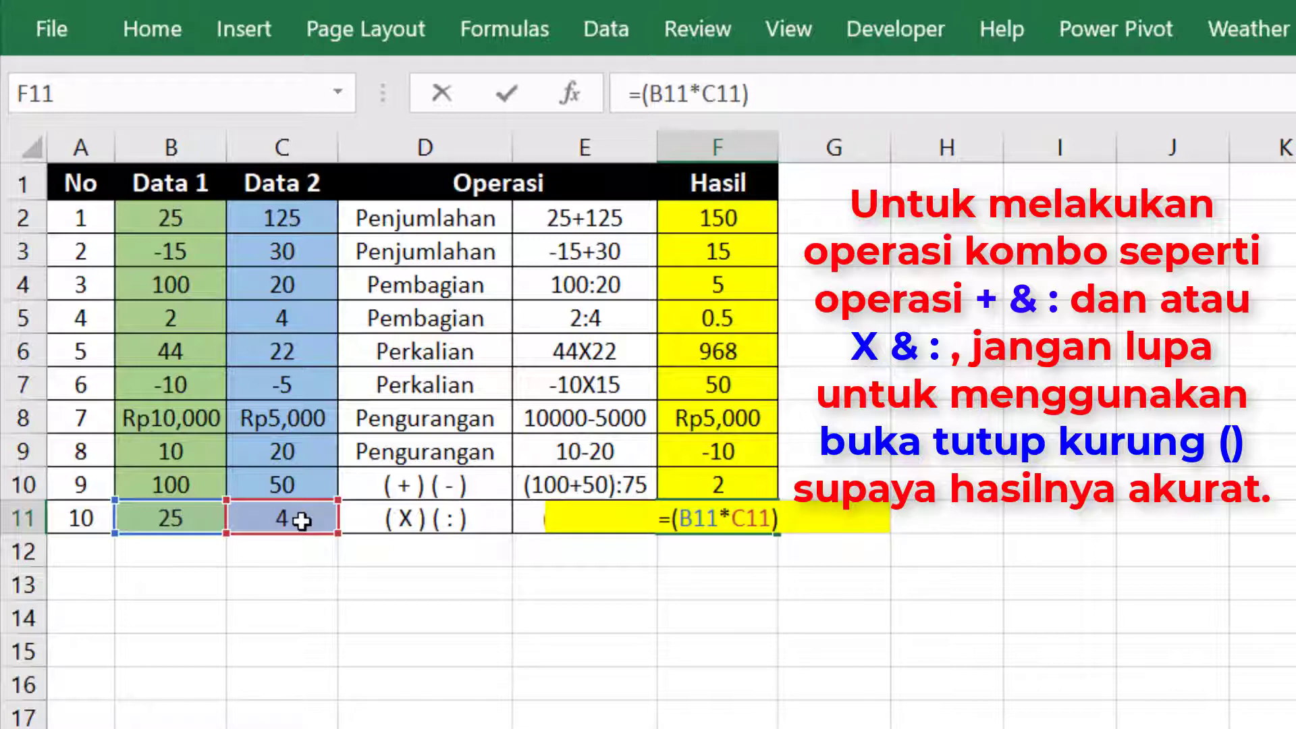
type("/")
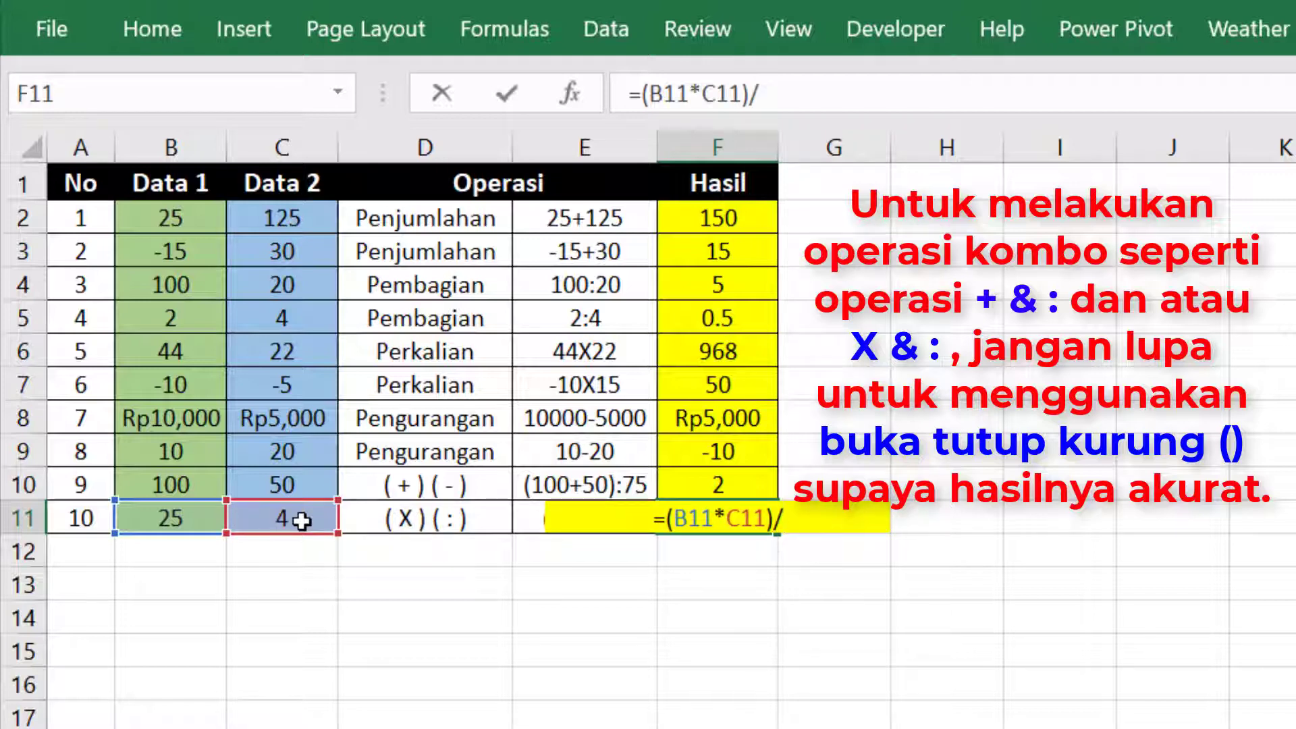
type("5")
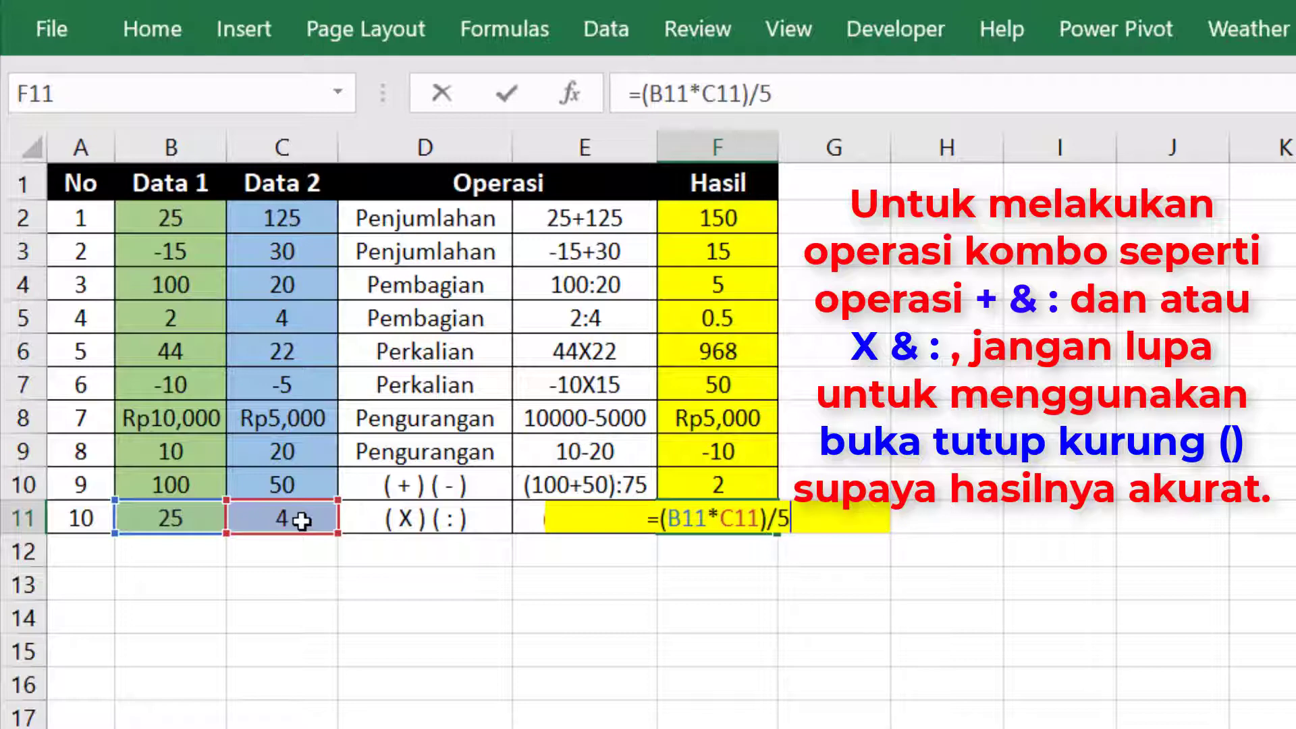
key("Return")
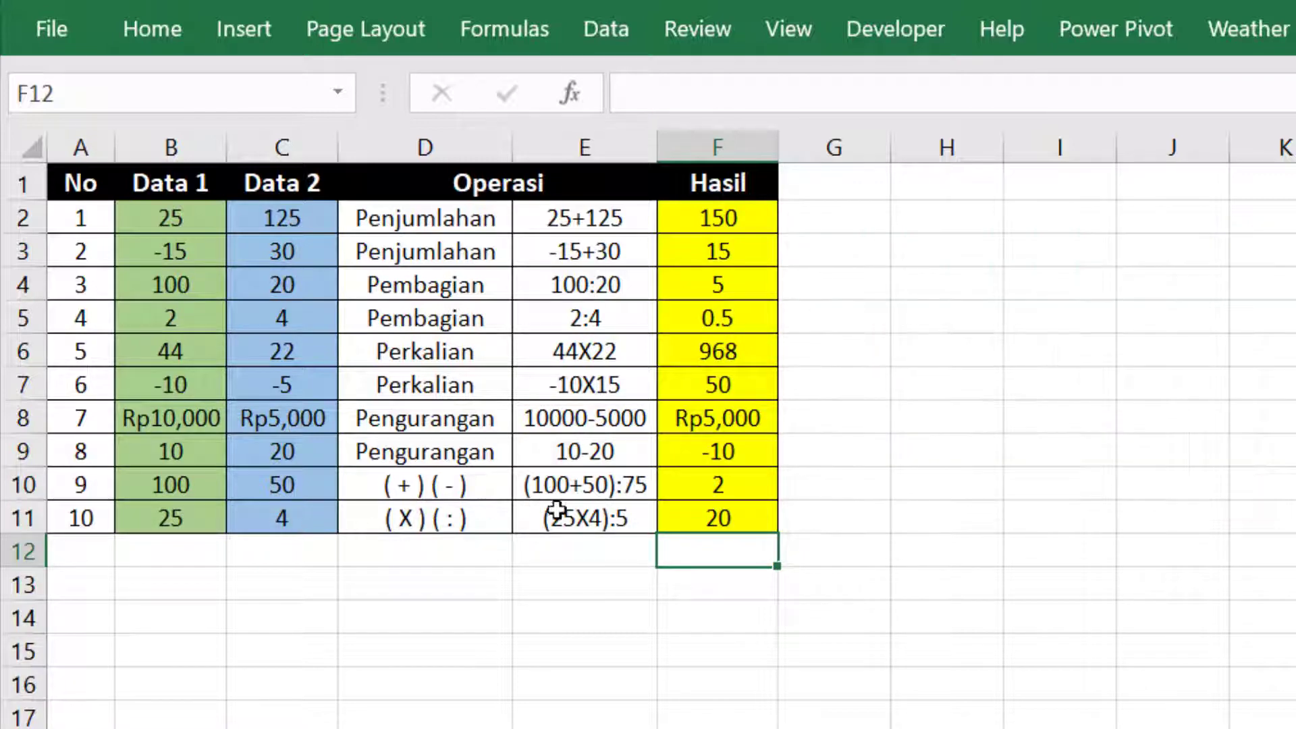
left_click(757, 512)
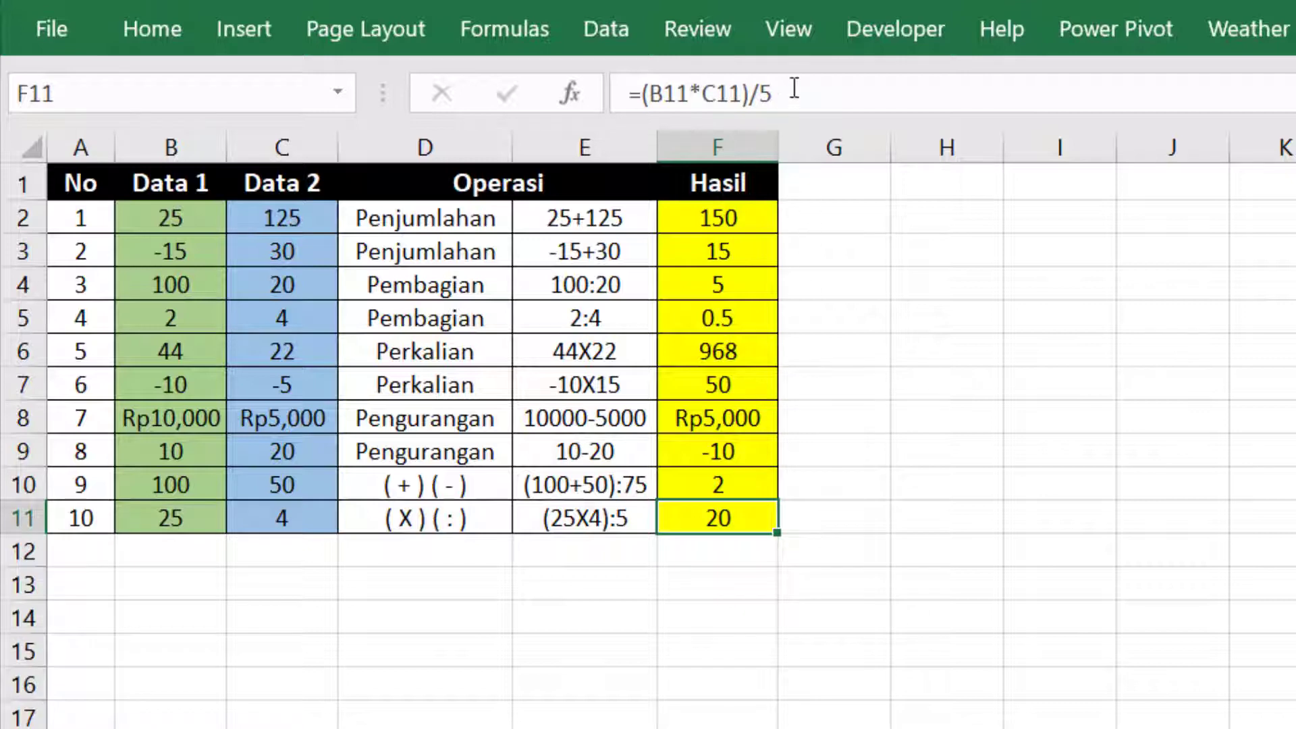
left_click(842, 518)
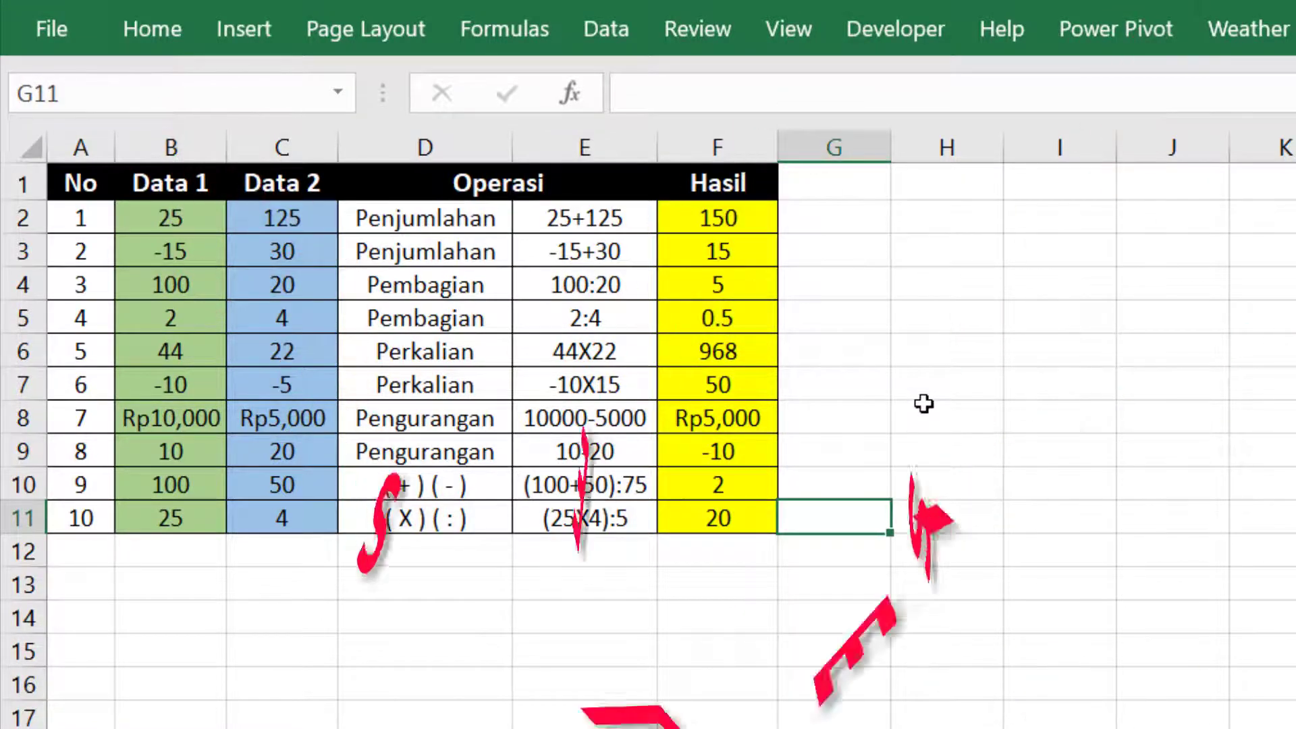